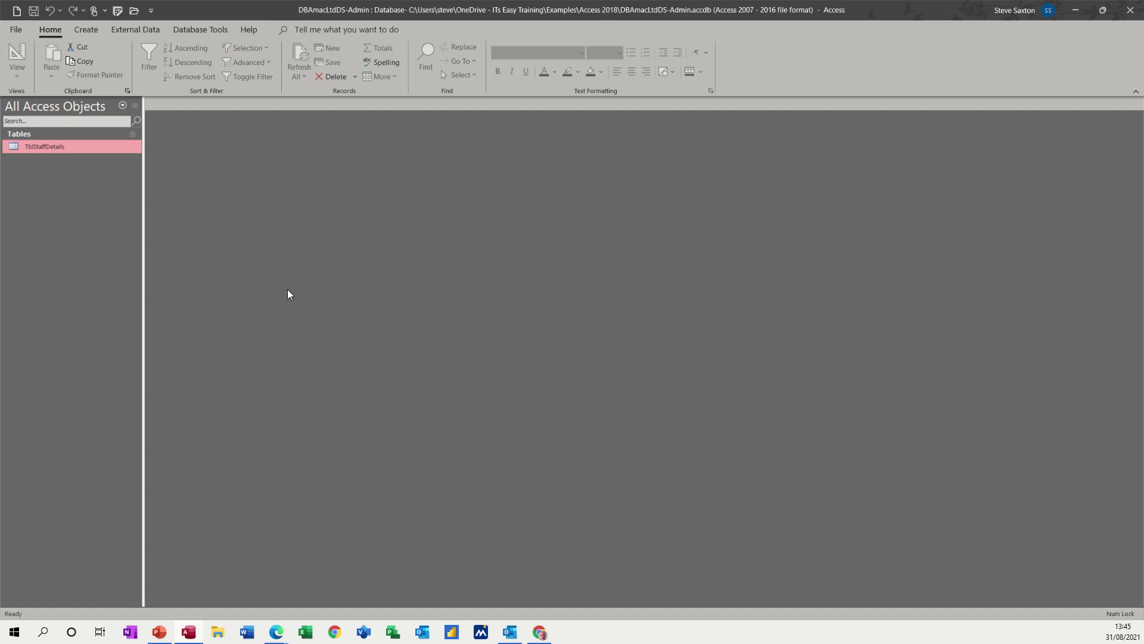
pyautogui.doubleClick(38, 147)
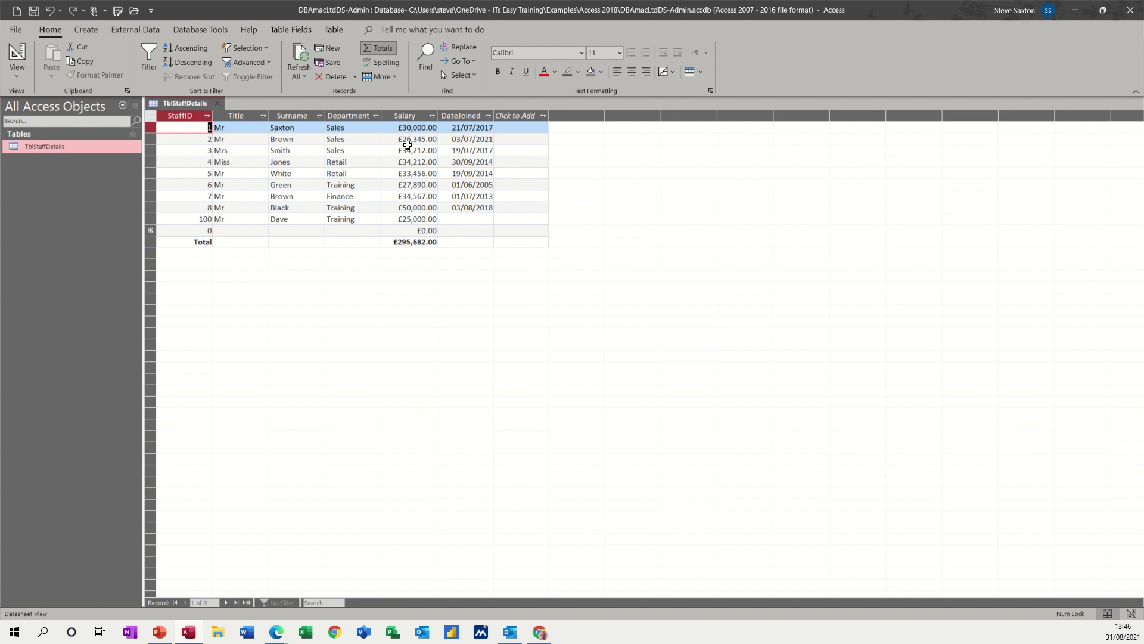
# Step: Close the table and start a new query design containing TblStaffDetails
pyautogui.click(217, 104)
pyautogui.click(81, 29)
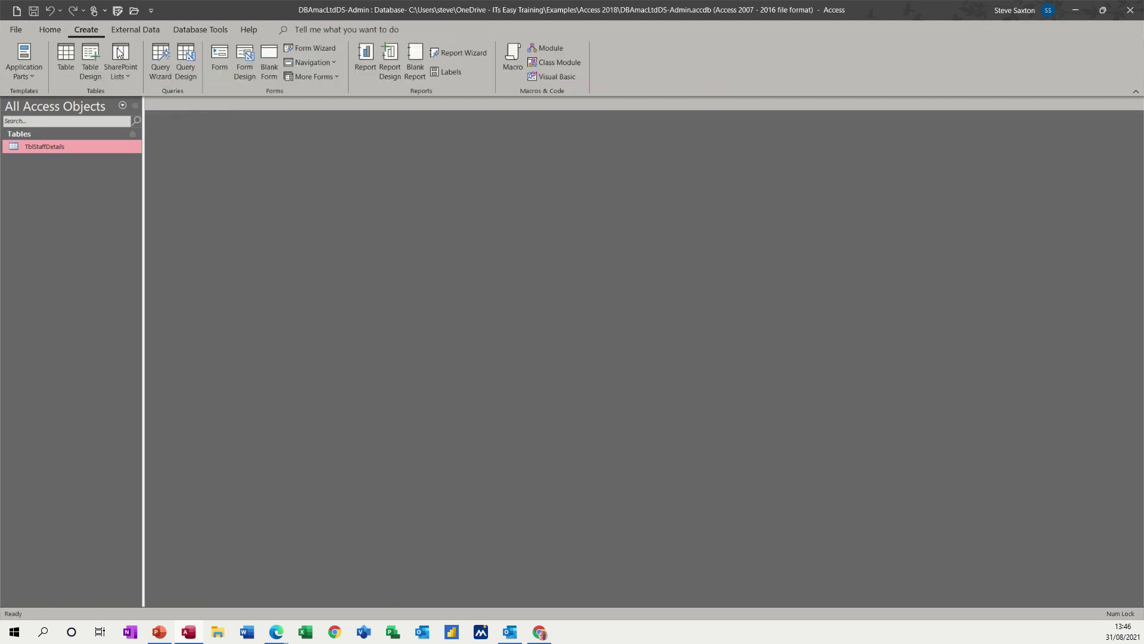
pyautogui.click(186, 59)
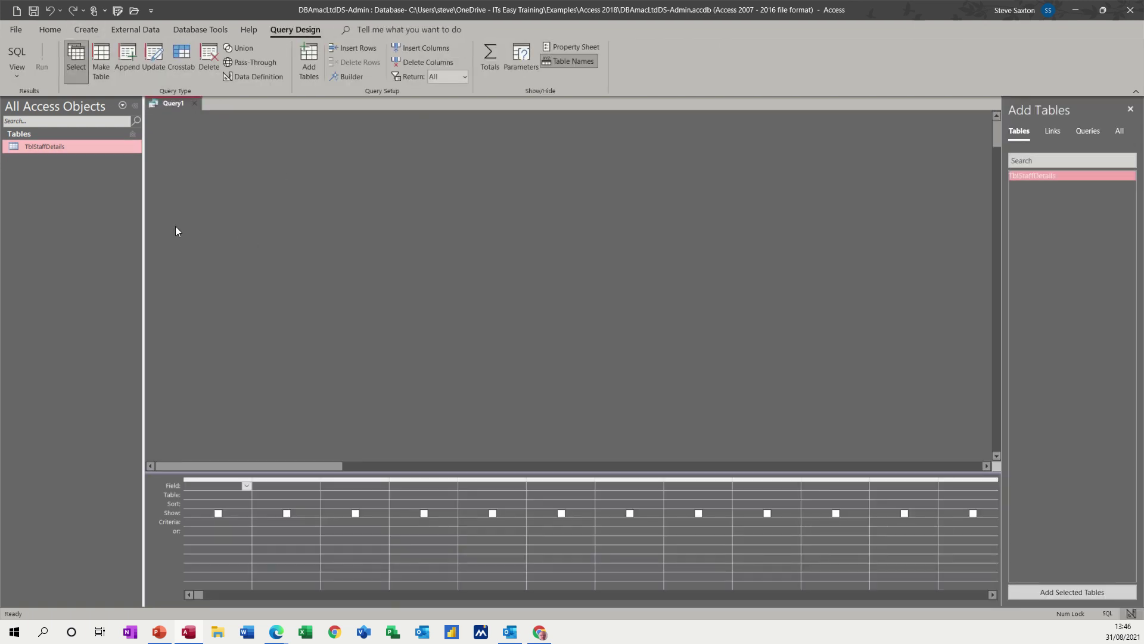
pyautogui.moveTo(41, 148); pyautogui.dragTo(264, 175)
# Step: Add all six TblStaffDetails fields to the query grid and run it
pyautogui.moveTo(333, 248); pyautogui.dragTo(369, 303)
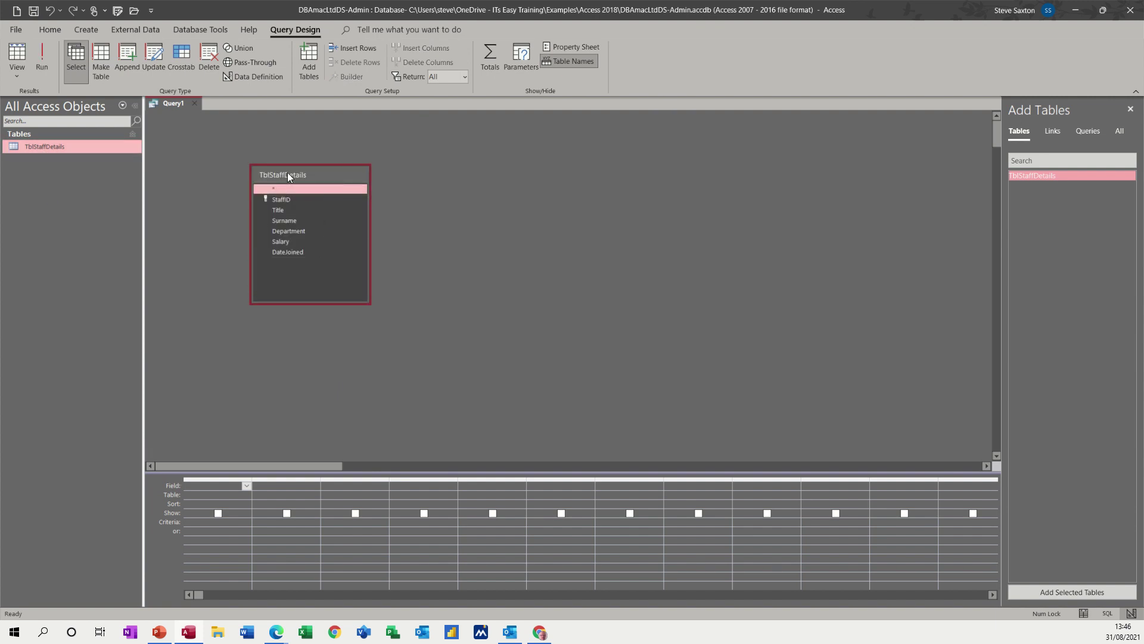
pyautogui.doubleClick(287, 175)
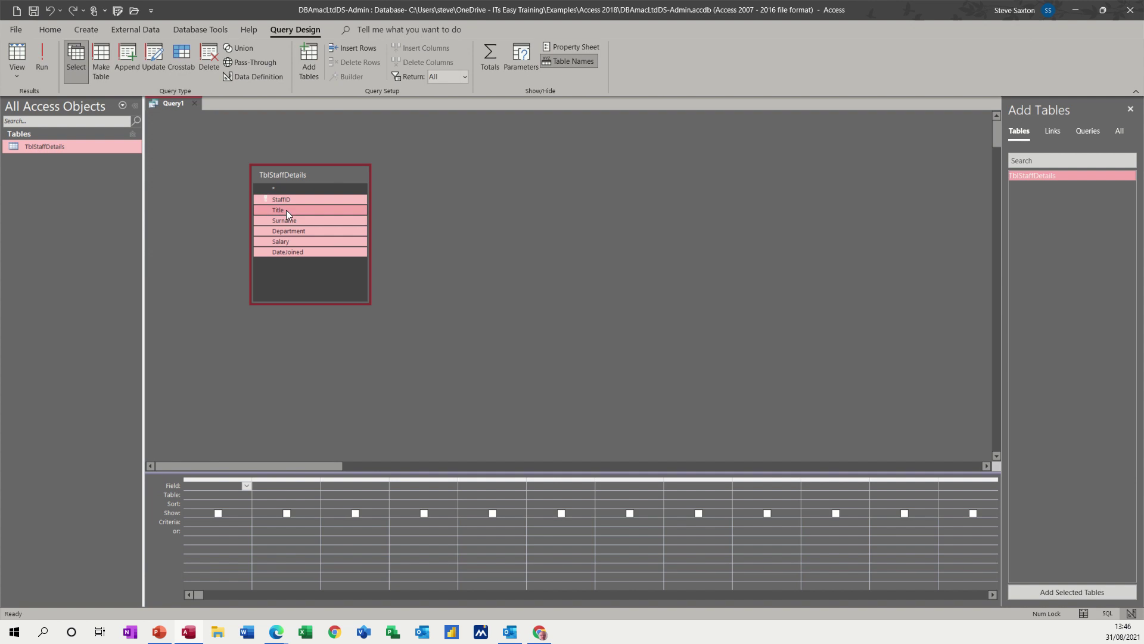
pyautogui.moveTo(285, 209); pyautogui.dragTo(203, 491)
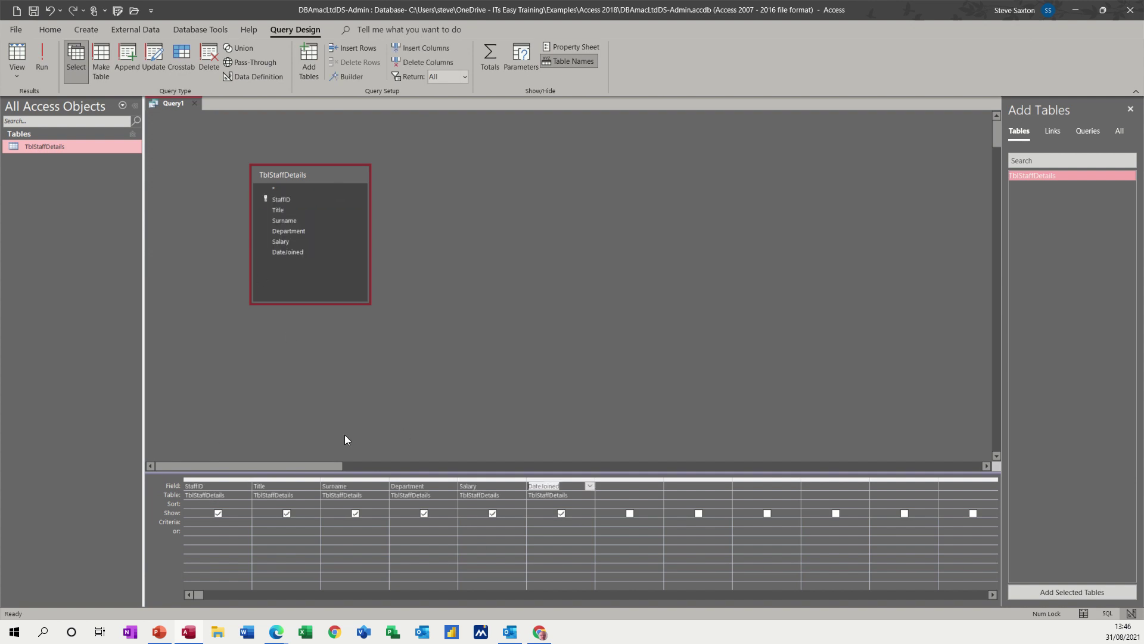
pyautogui.moveTo(358, 408); pyautogui.dragTo(370, 348)
pyautogui.click(34, 69)
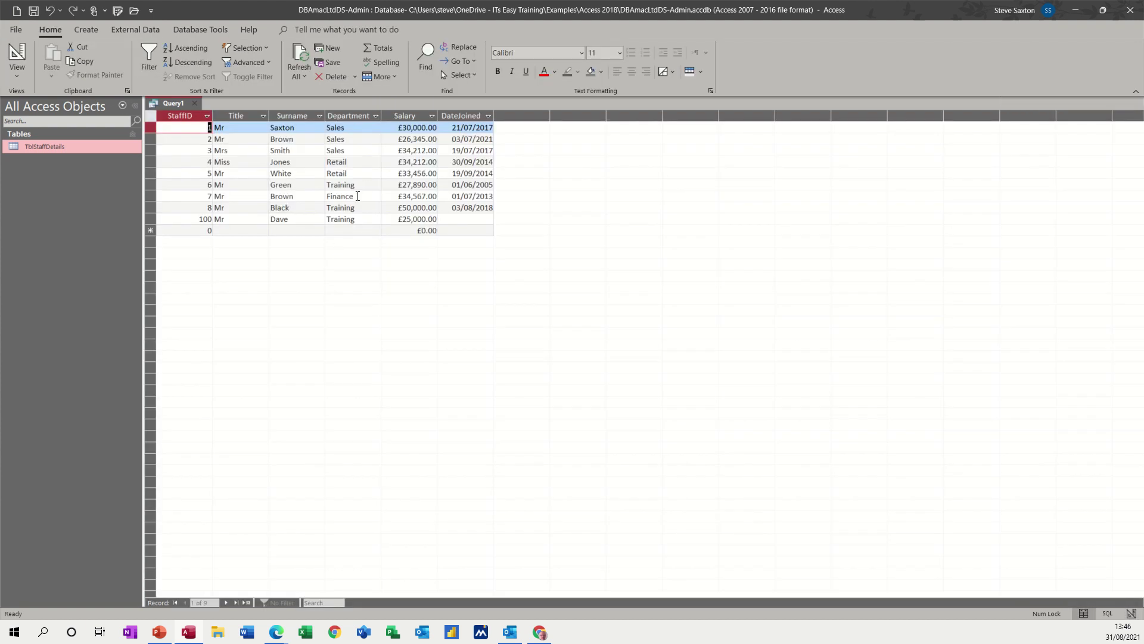
# Step: Enter the calculated field MonthlyWage:[salary]/12 in the next empty grid column
pyautogui.click(10, 48)
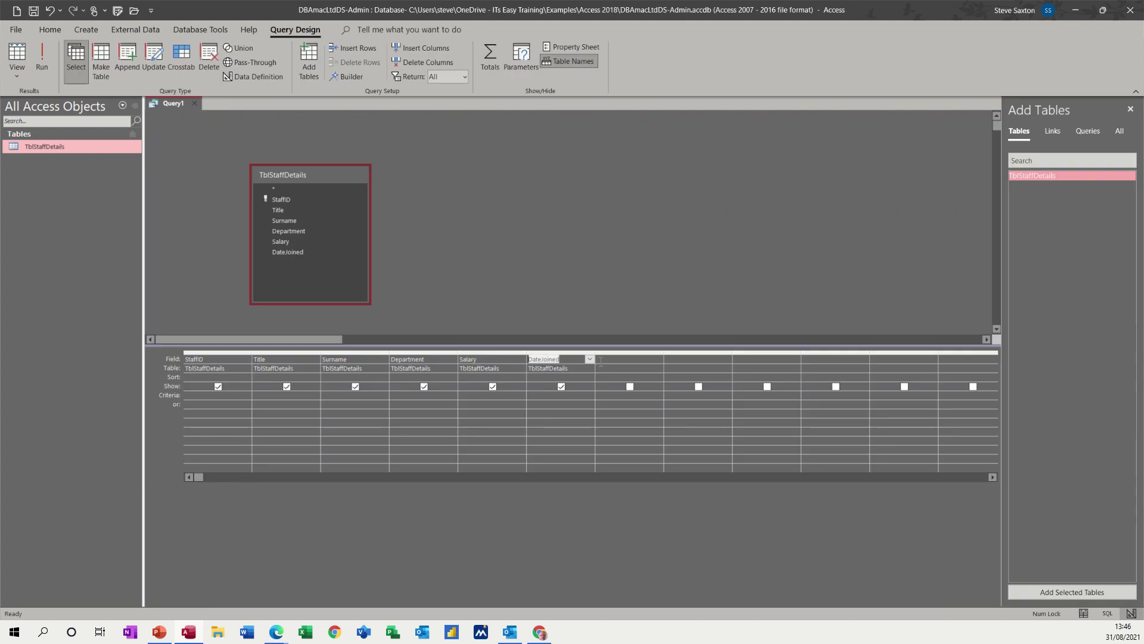
pyautogui.press('Tab')
pyautogui.write('ry')
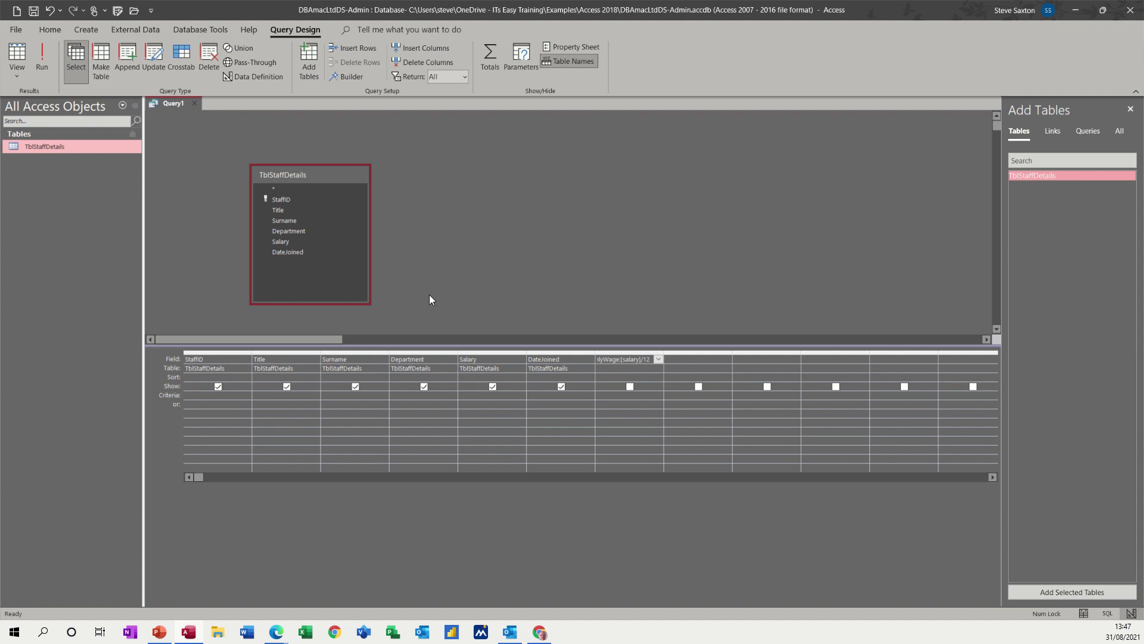
# Step: Widen the MonthlyWage column and set its Format property to Currency, showing £2,500.00
pyautogui.click(18, 57)
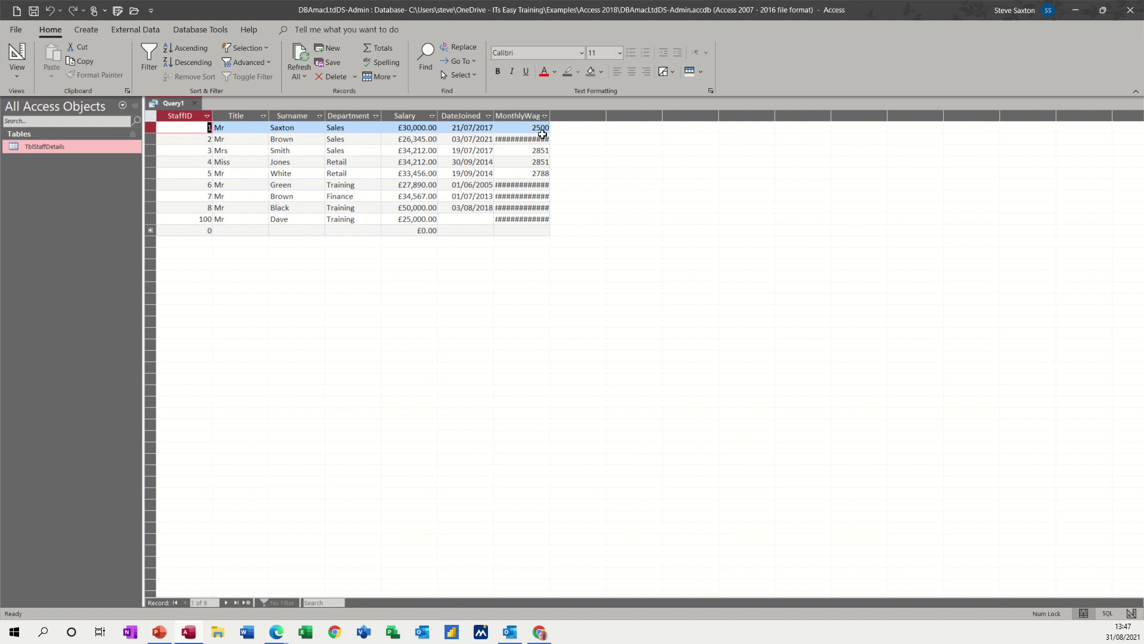
pyautogui.doubleClick(550, 116)
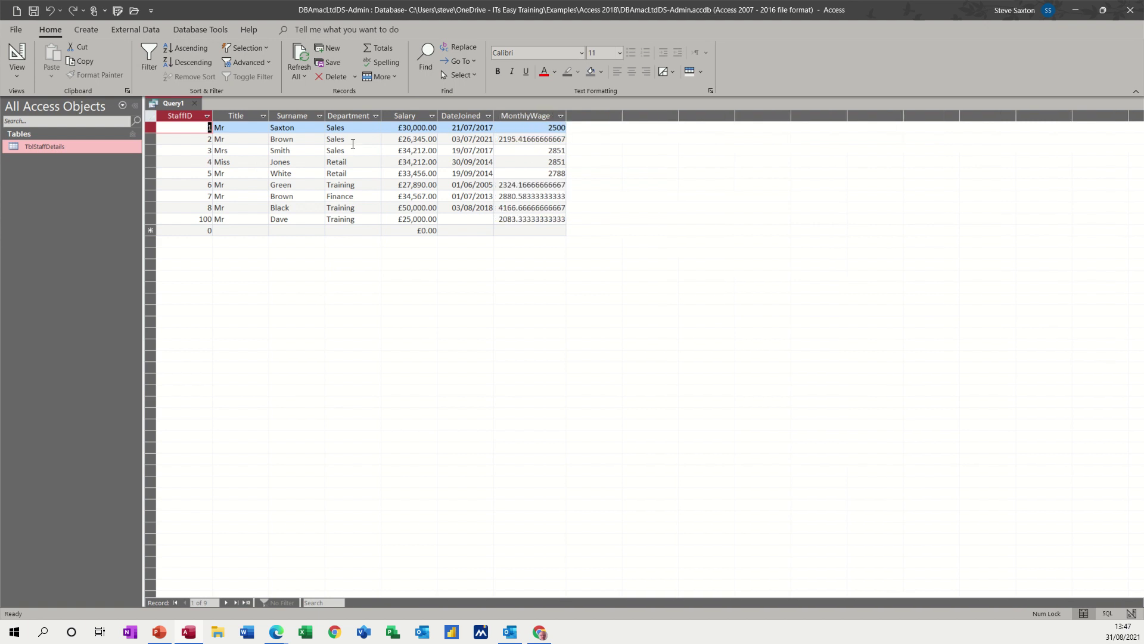
pyautogui.click(17, 55)
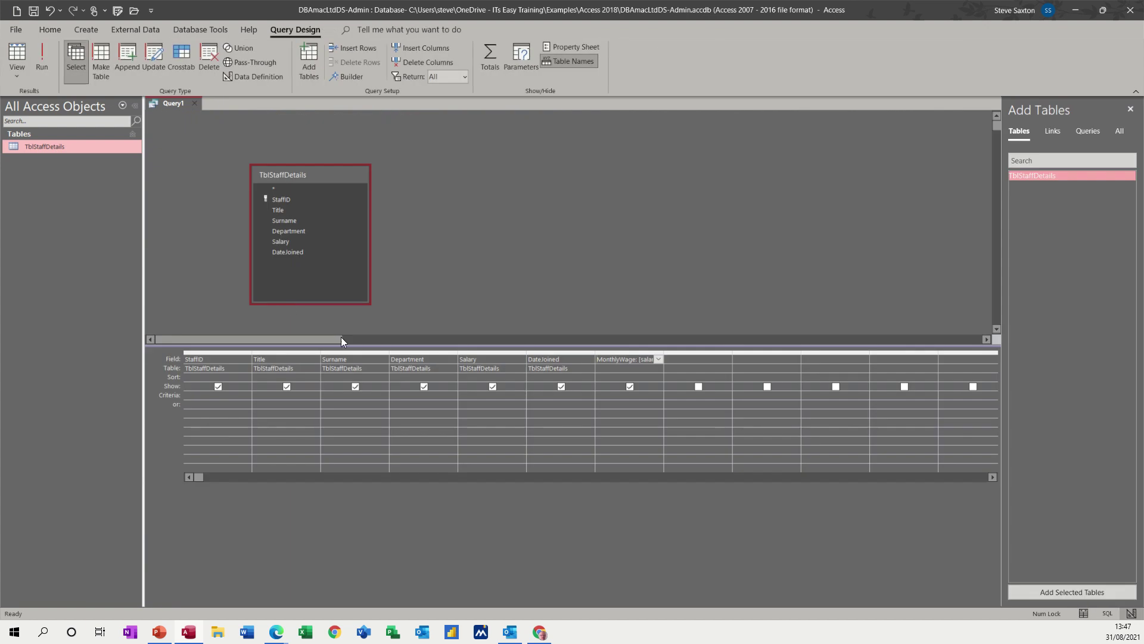
pyautogui.rightClick(607, 357)
pyautogui.click(630, 463)
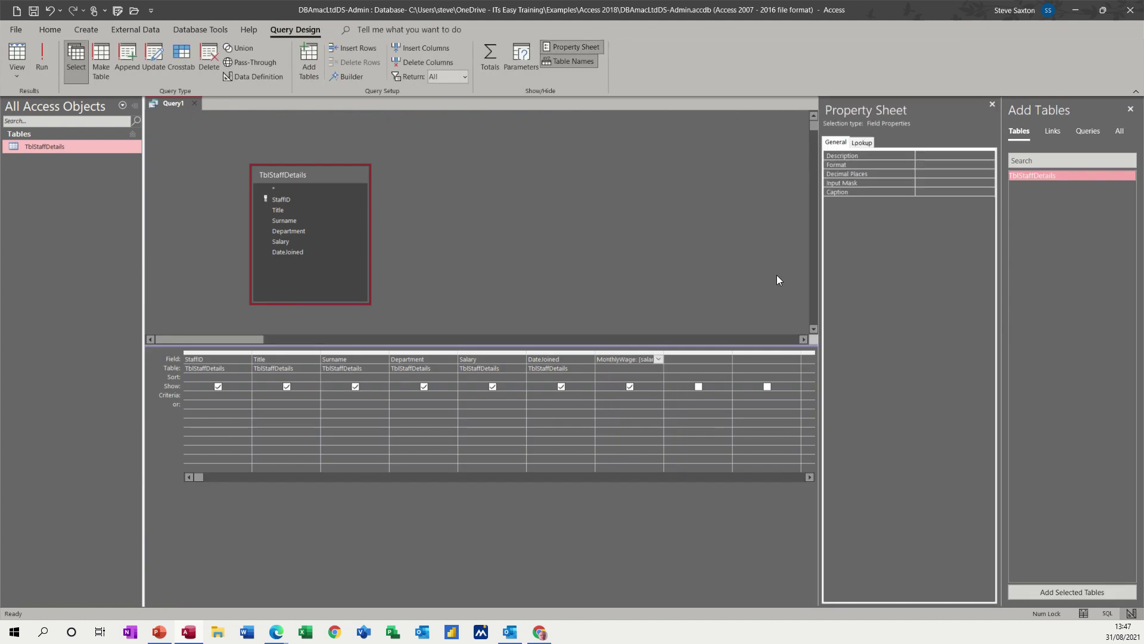
pyautogui.click(922, 165)
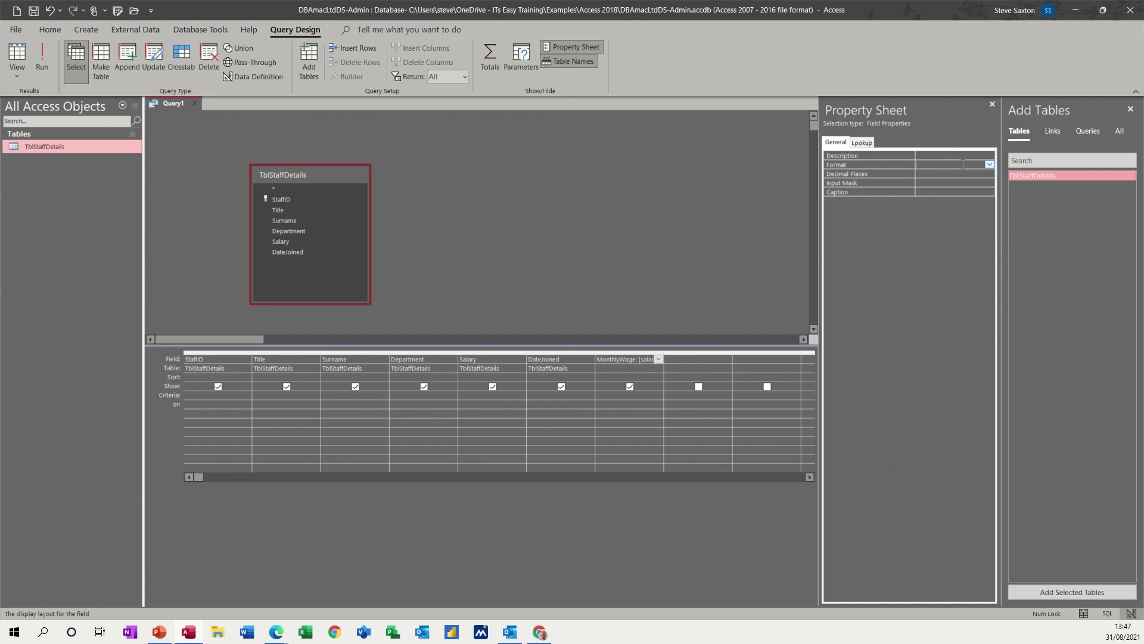
pyautogui.click(990, 164)
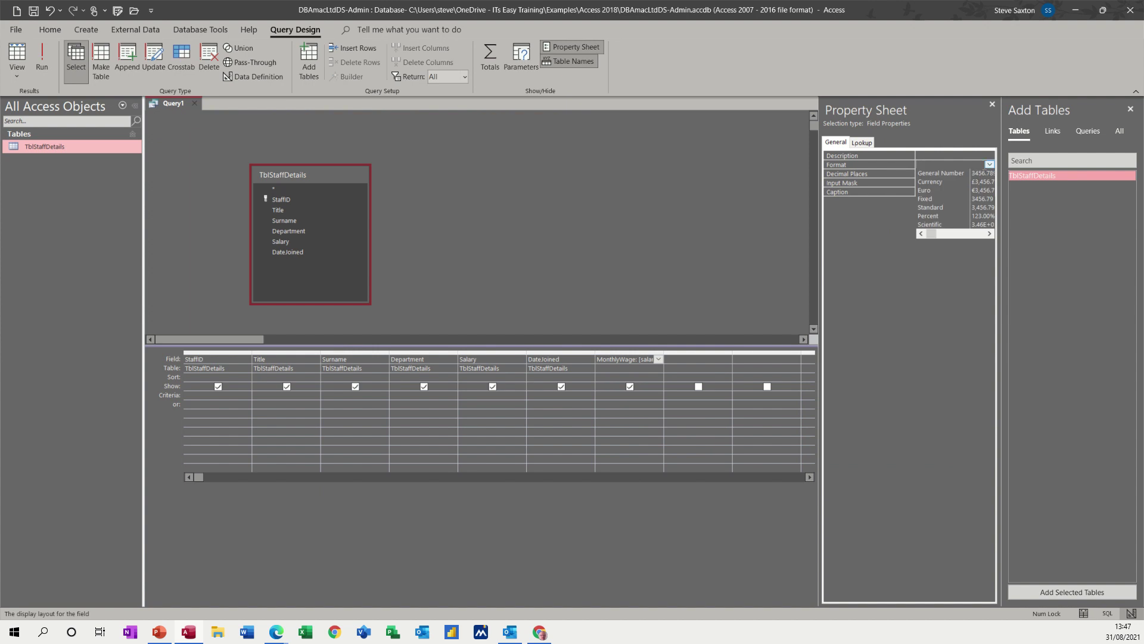
pyautogui.click(951, 181)
pyautogui.click(17, 53)
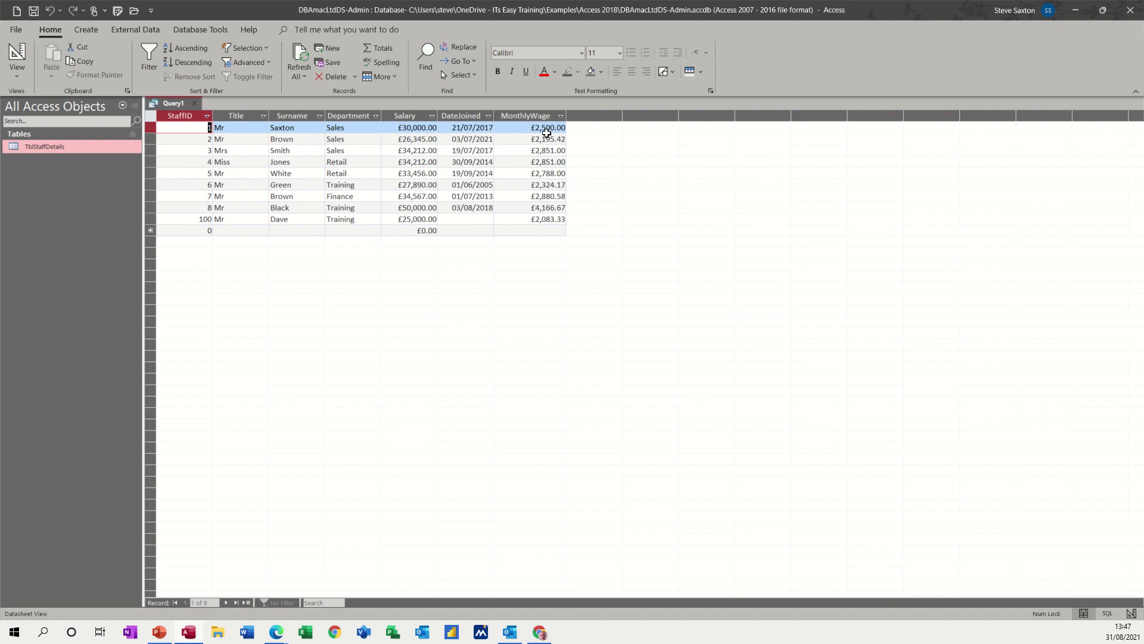
# Step: Enter the calculated field TakeHomePay:[monthlywage]*.6 in the next grid column
pyautogui.click(18, 53)
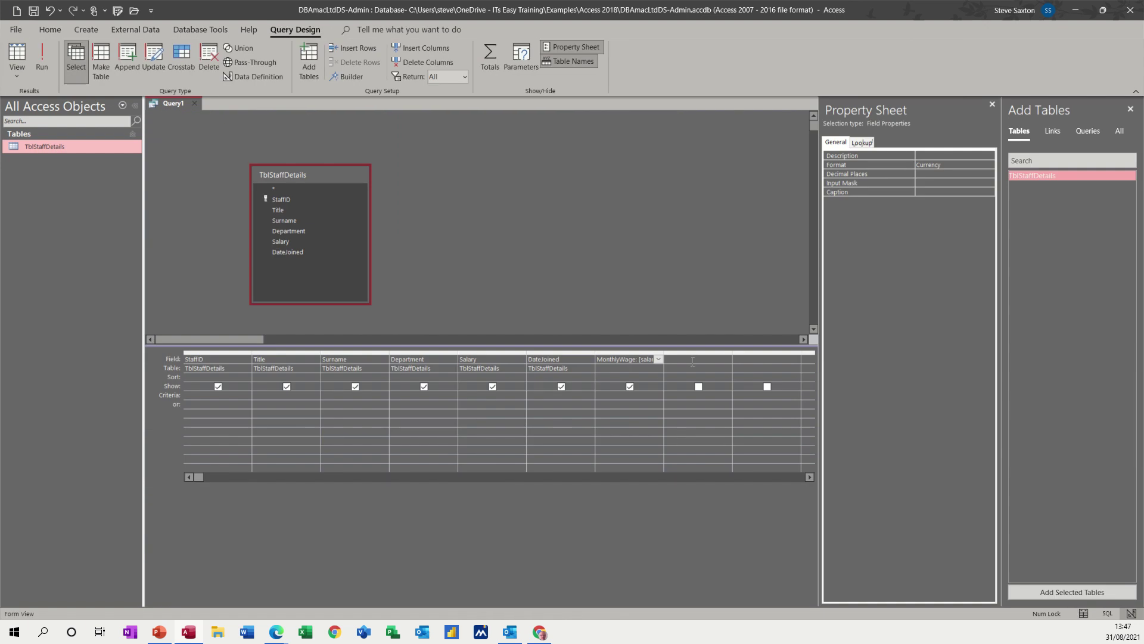
pyautogui.press('Tab')
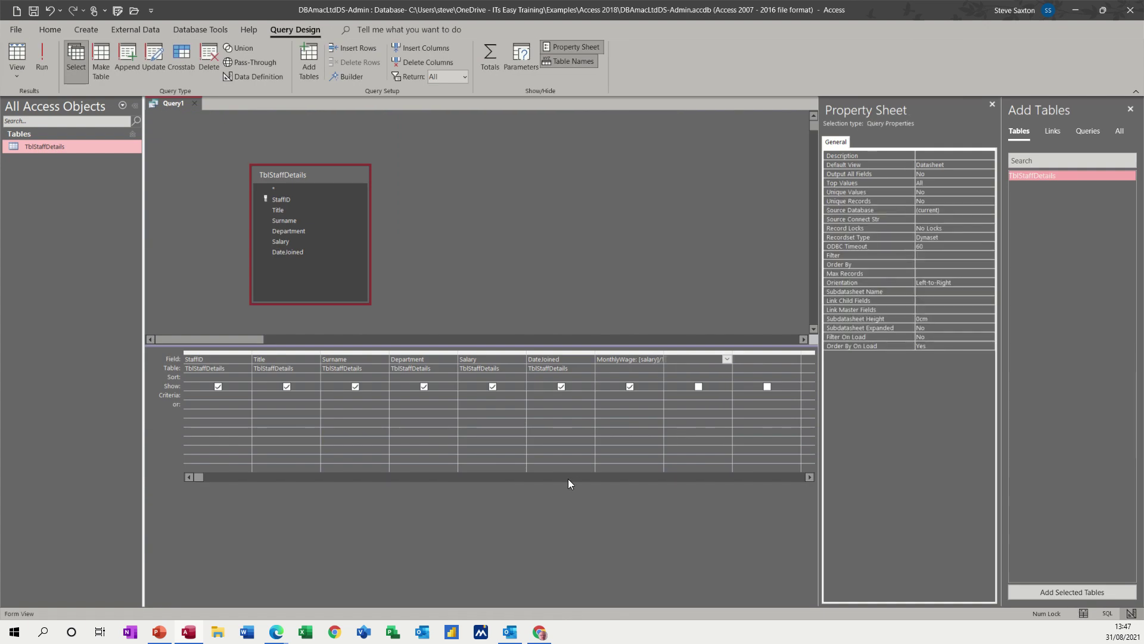
pyautogui.write('Ta')
pyautogui.write('keHome')
pyautogui.write('Pay:[mont')
pyautogui.write('hly')
pyautogui.write('wag')
pyautogui.write('e]*.65')
pyautogui.click(683, 369)
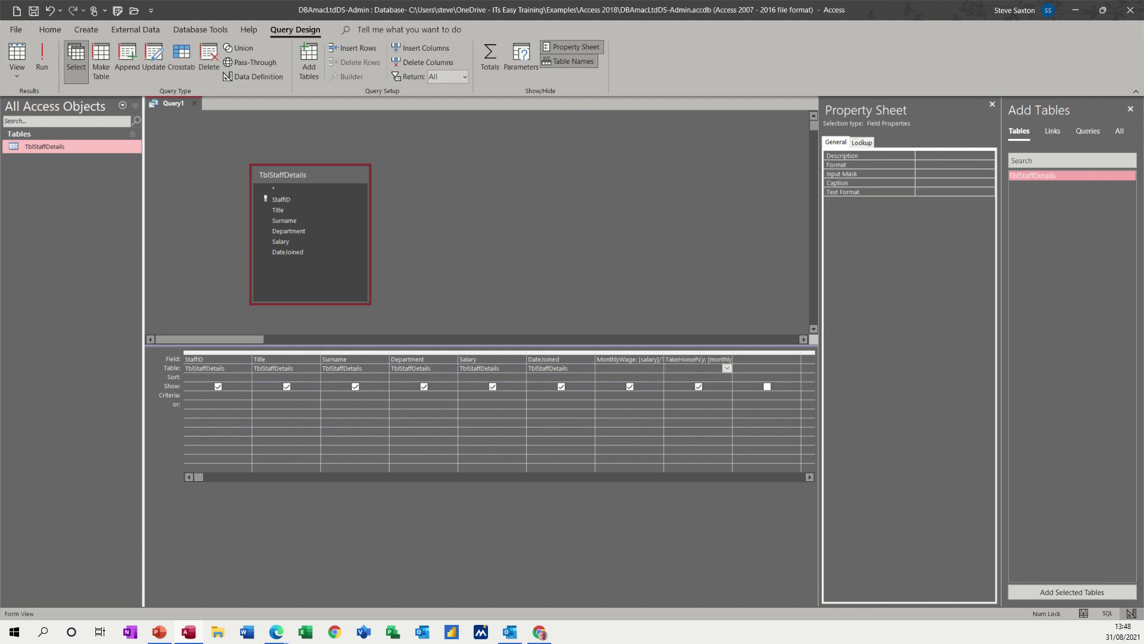
# Step: Set the TakeHomePay field's Format property to Currency
pyautogui.click(987, 166)
pyautogui.click(991, 167)
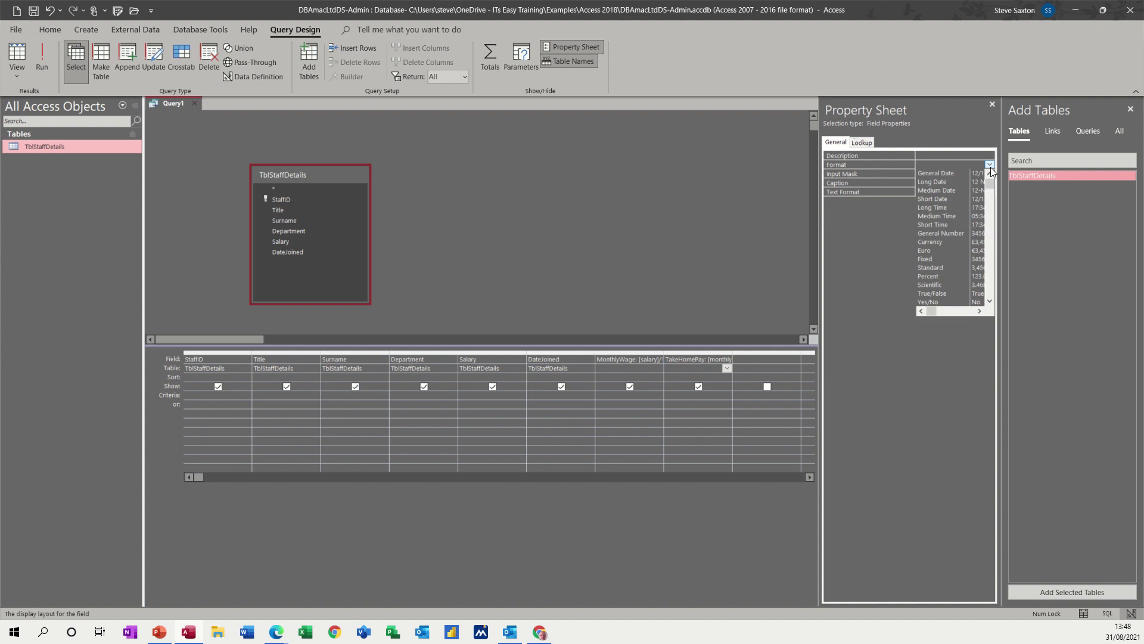
pyautogui.click(940, 241)
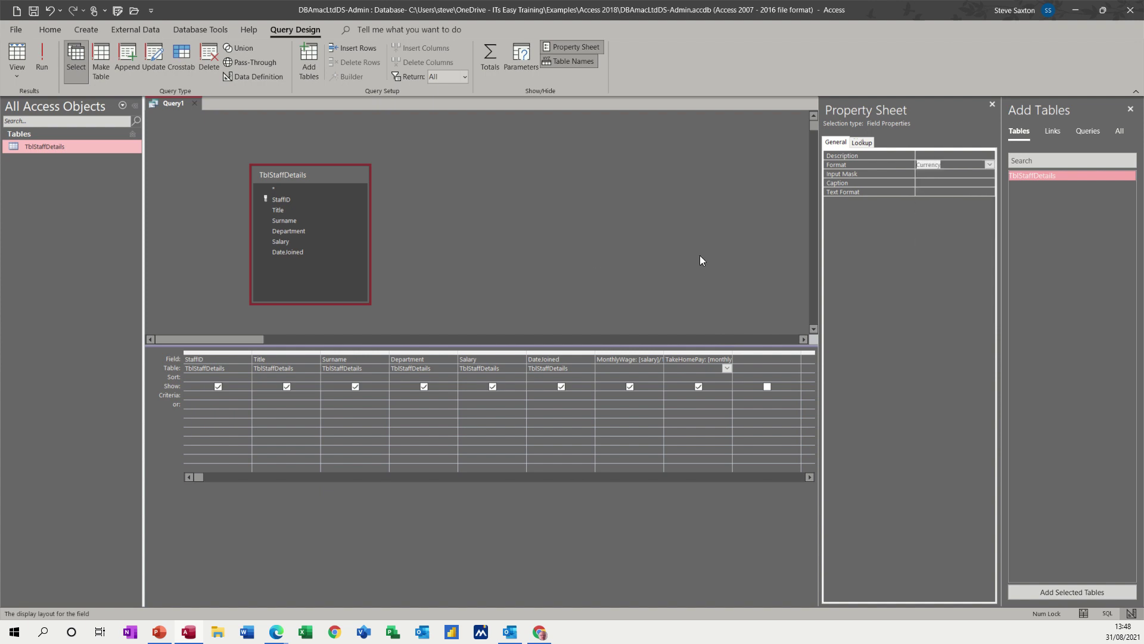
# Step: Run the query, widen TakeHomePay, and change the first salary to £20,000
pyautogui.click(15, 52)
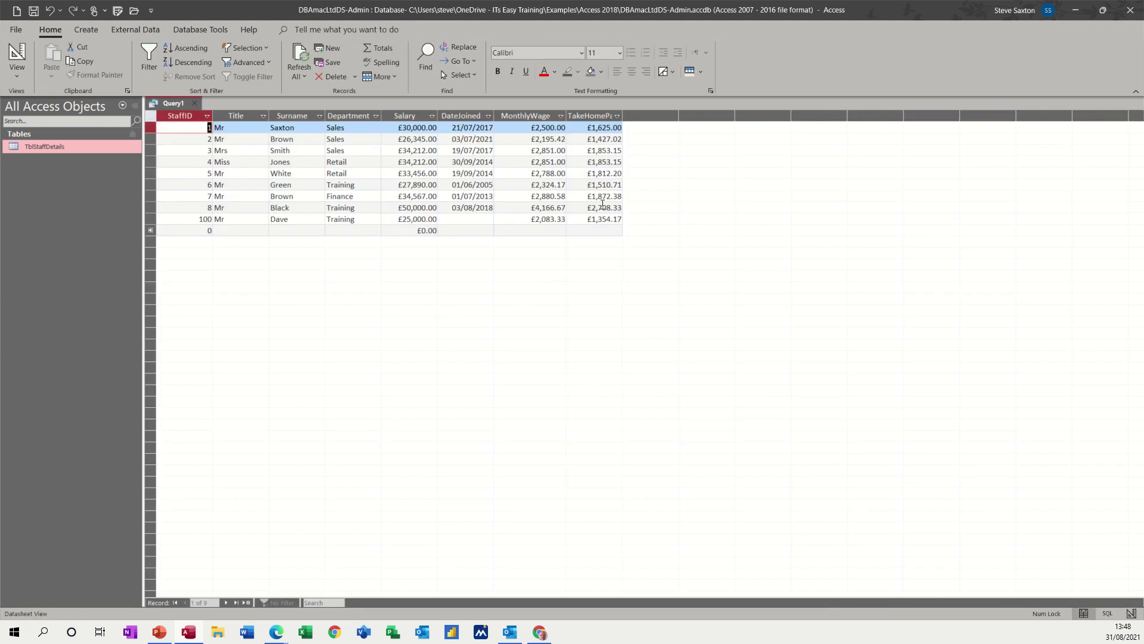
pyautogui.doubleClick(623, 116)
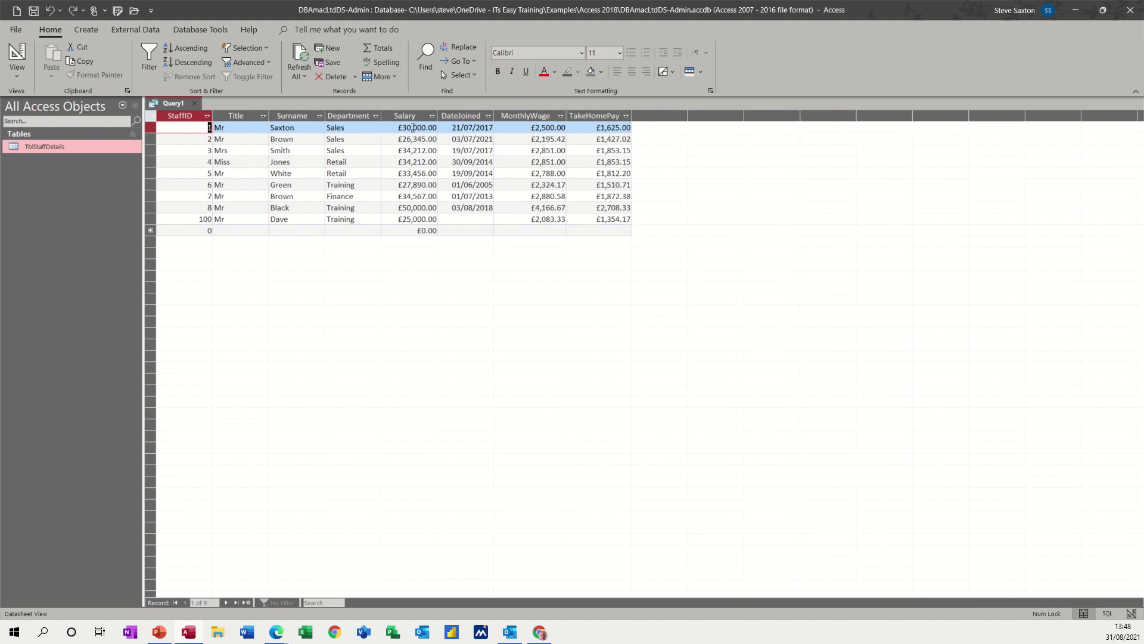
pyautogui.click(405, 128)
pyautogui.press('BackSpace')
pyautogui.write('2')
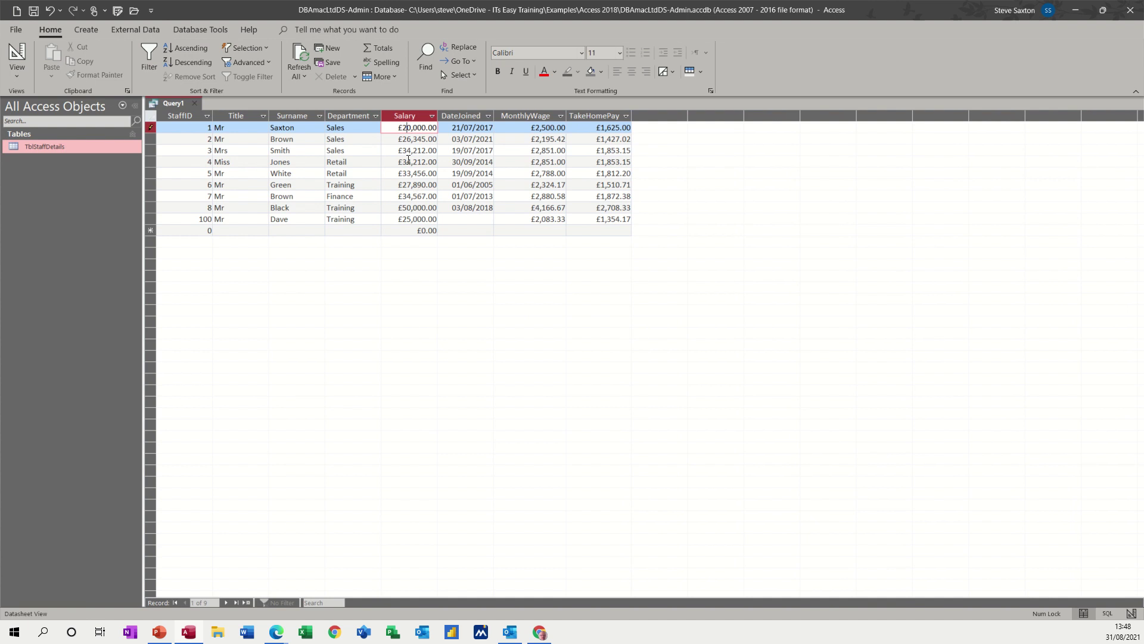
pyautogui.click(411, 138)
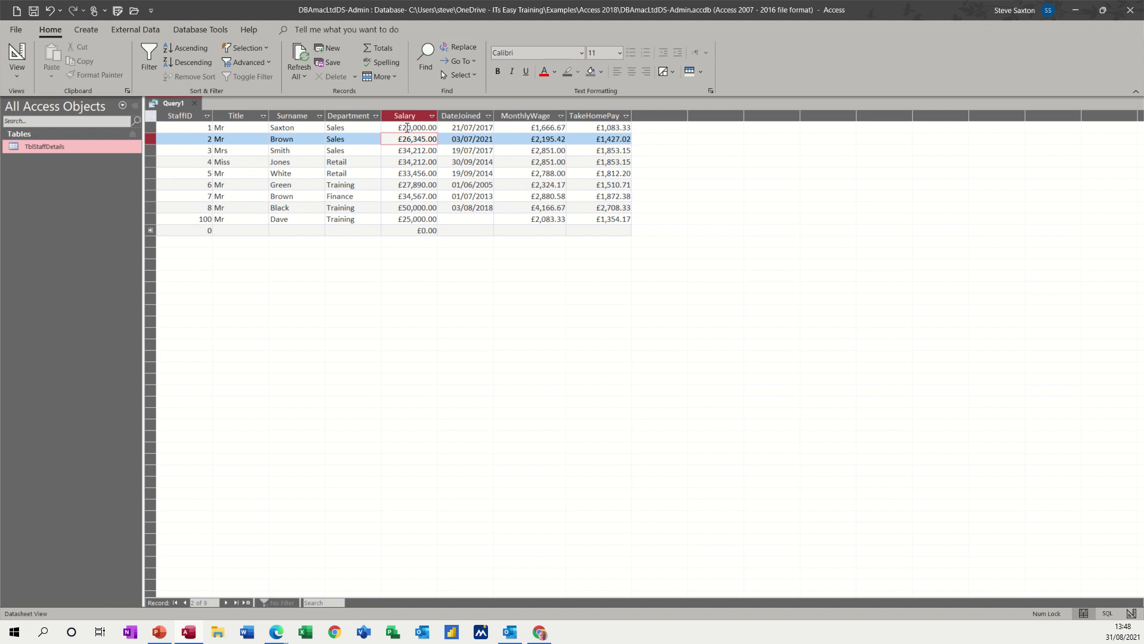
# Step: Change the first salary to £15,000, then restore it to £30,000
pyautogui.moveTo(403, 128); pyautogui.dragTo(411, 126)
pyautogui.write('15')
pyautogui.press('Down')
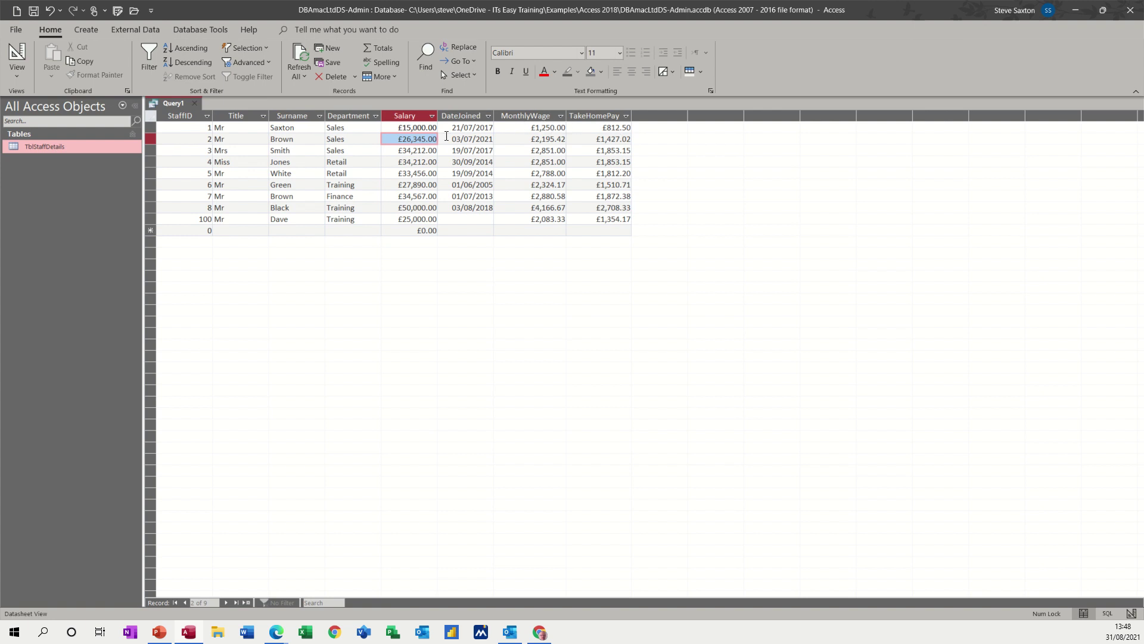
pyautogui.click(410, 128)
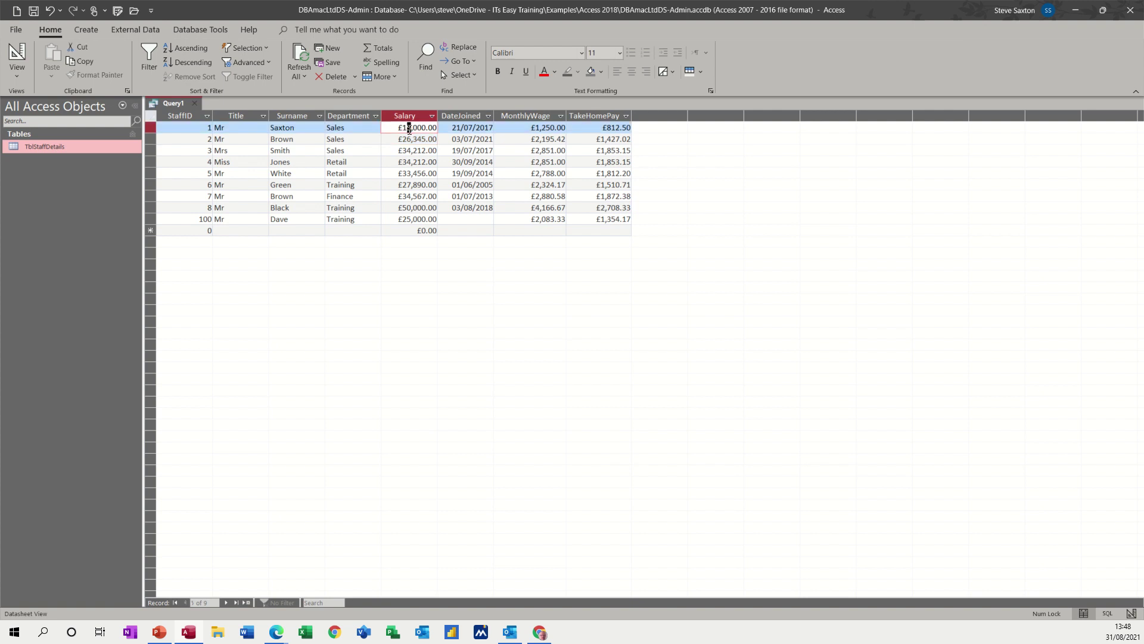
pyautogui.moveTo(409, 129); pyautogui.dragTo(406, 130)
pyautogui.write('30')
pyautogui.click(418, 150)
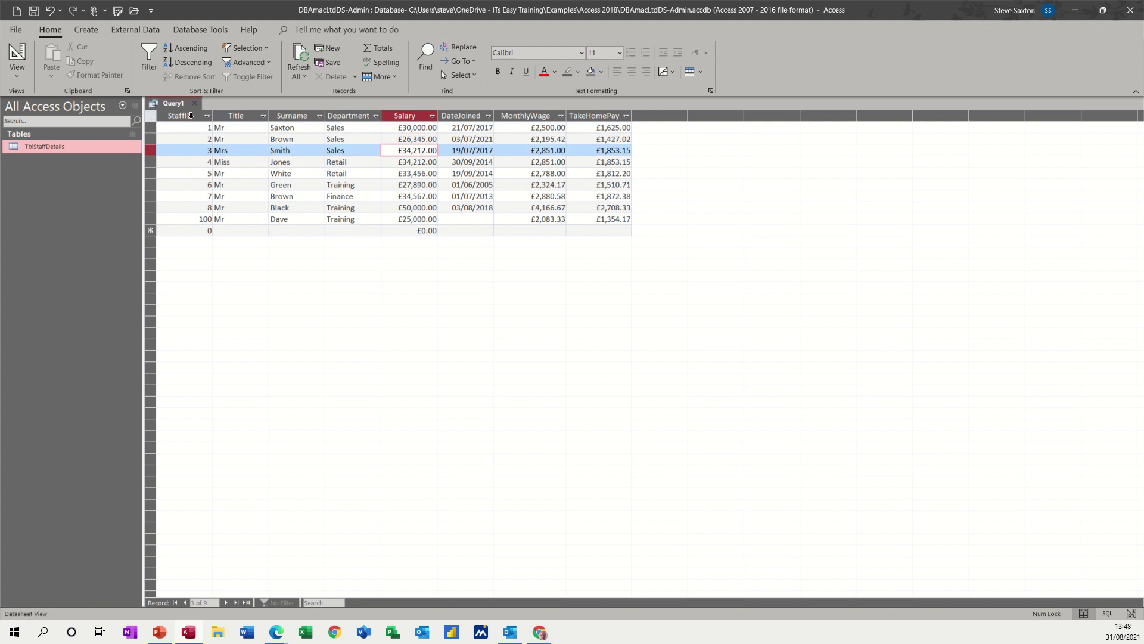
# Step: Return Query1 to design view, close both side panes, and open then cancel the Builder
pyautogui.click(16, 58)
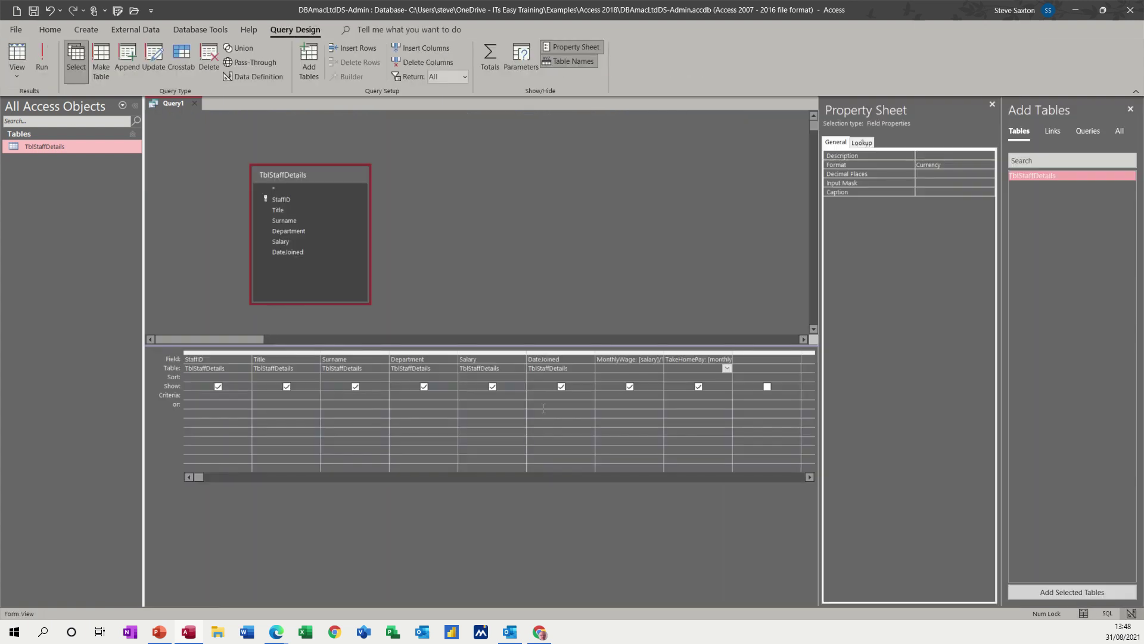
pyautogui.click(992, 106)
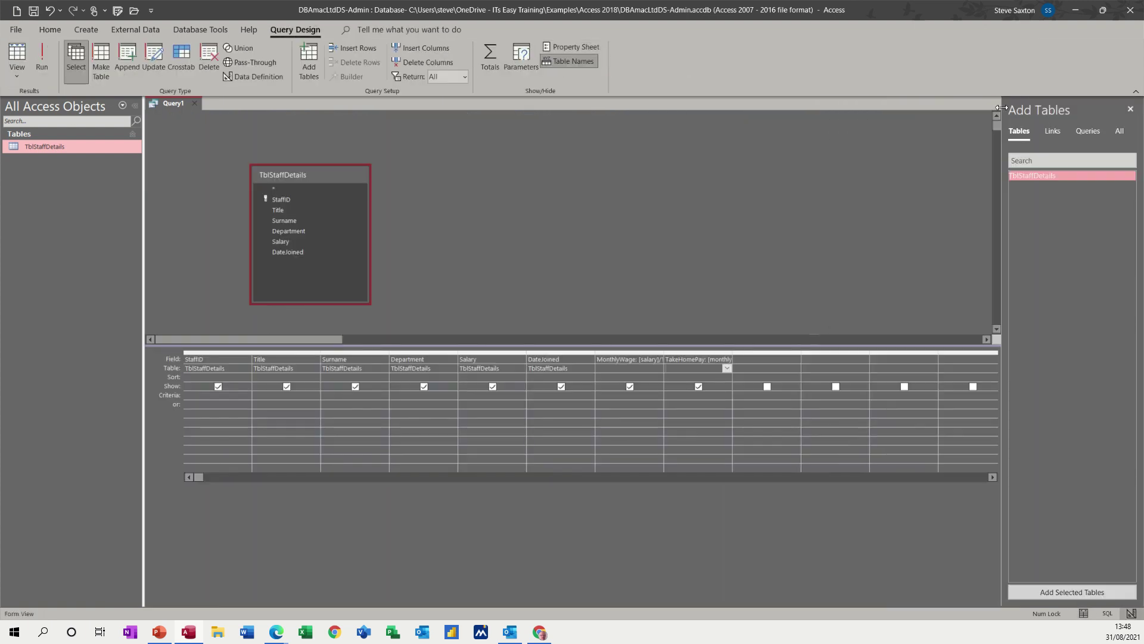
pyautogui.click(1130, 109)
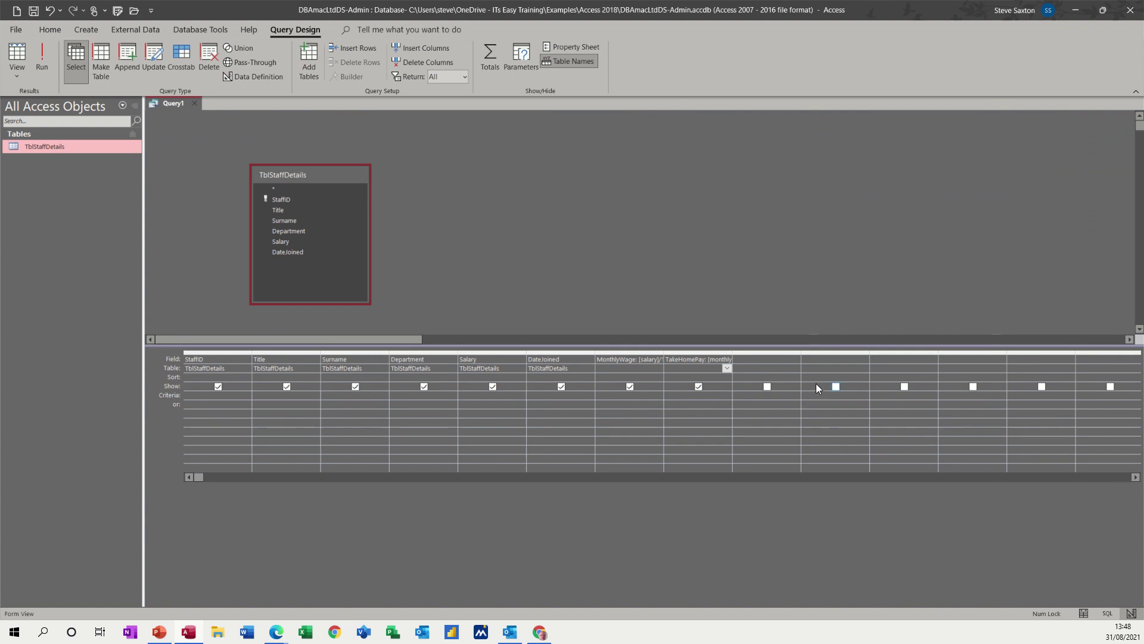
pyautogui.click(749, 361)
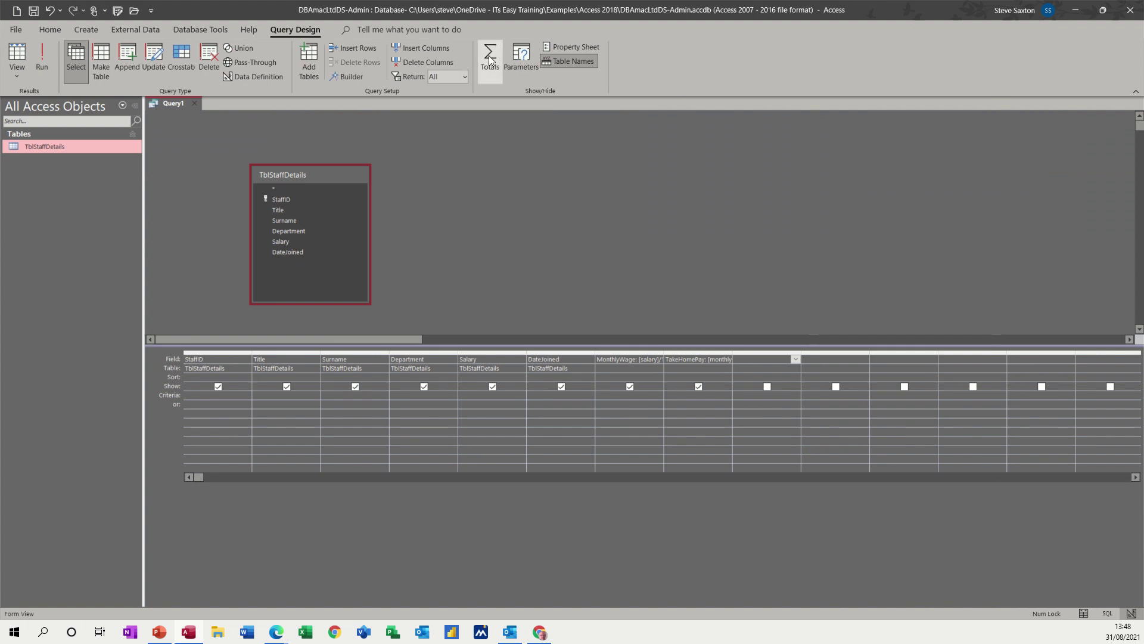
pyautogui.click(349, 77)
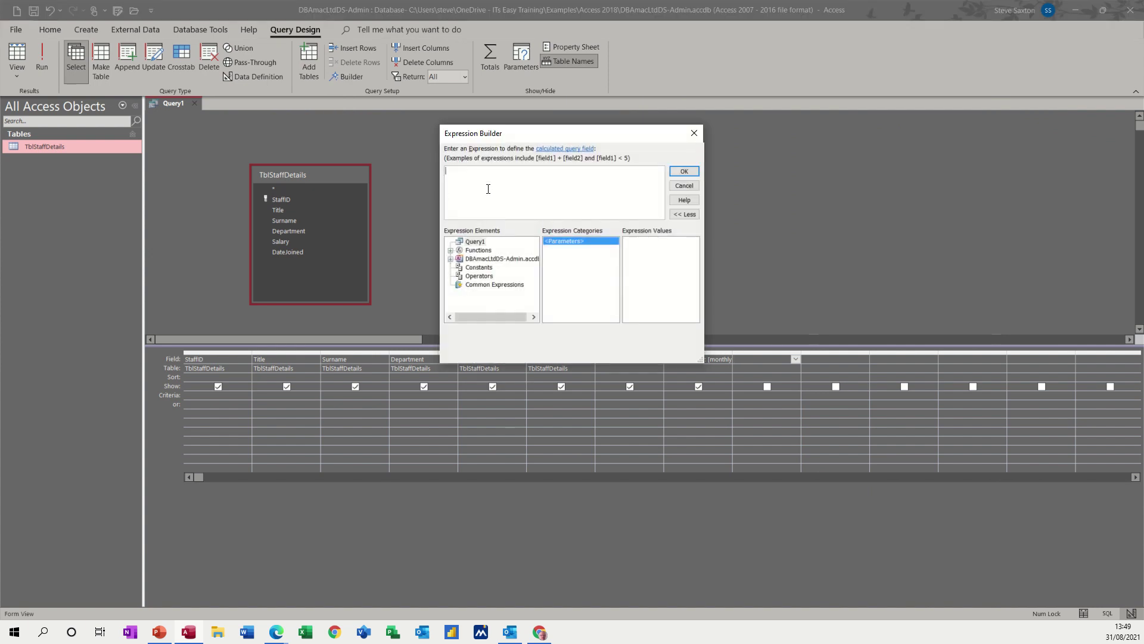
pyautogui.click(694, 134)
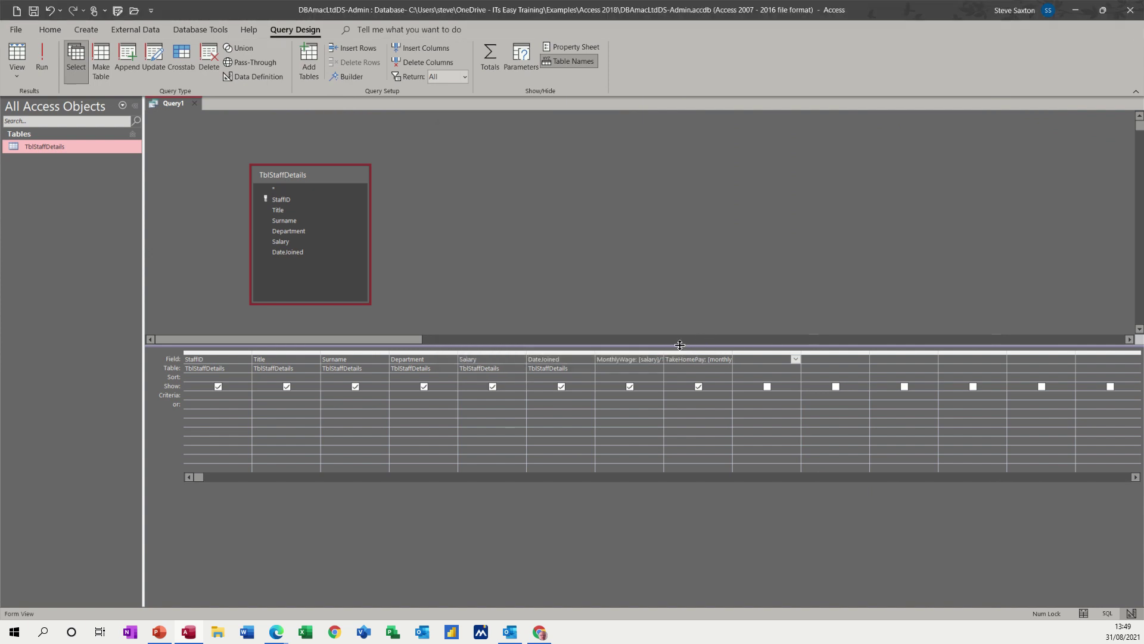
pyautogui.click(348, 78)
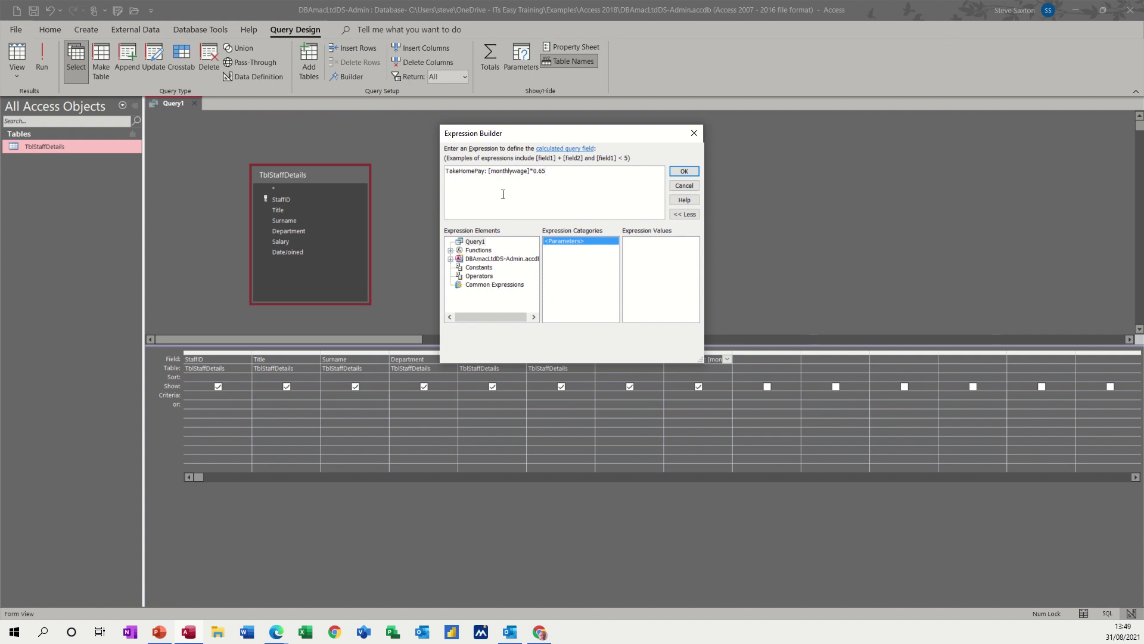
pyautogui.click(452, 259)
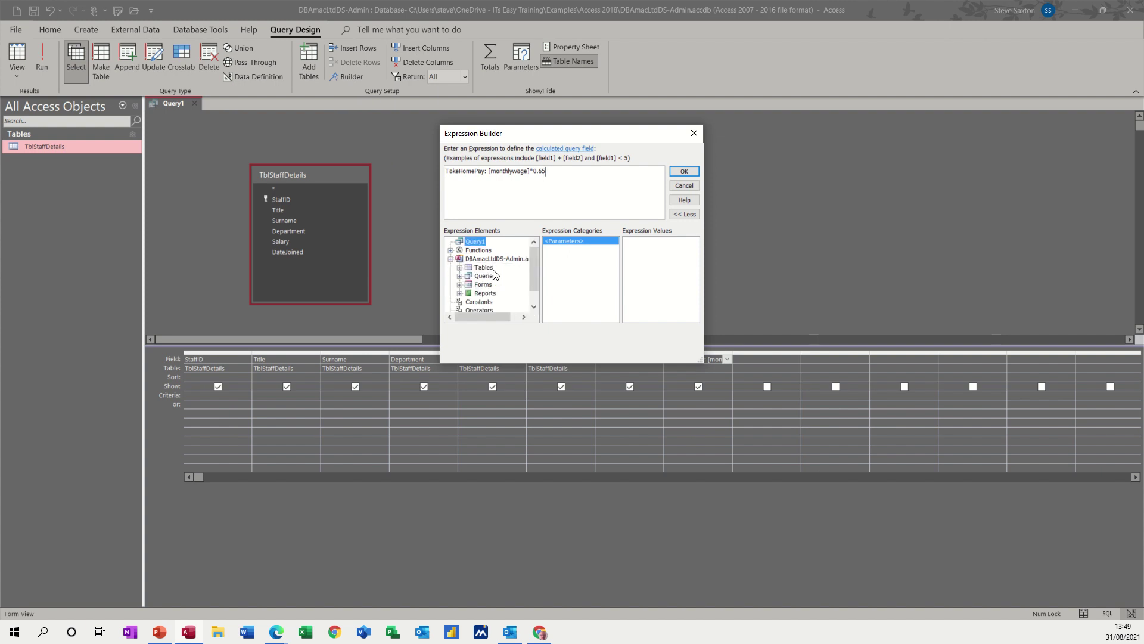
pyautogui.click(460, 267)
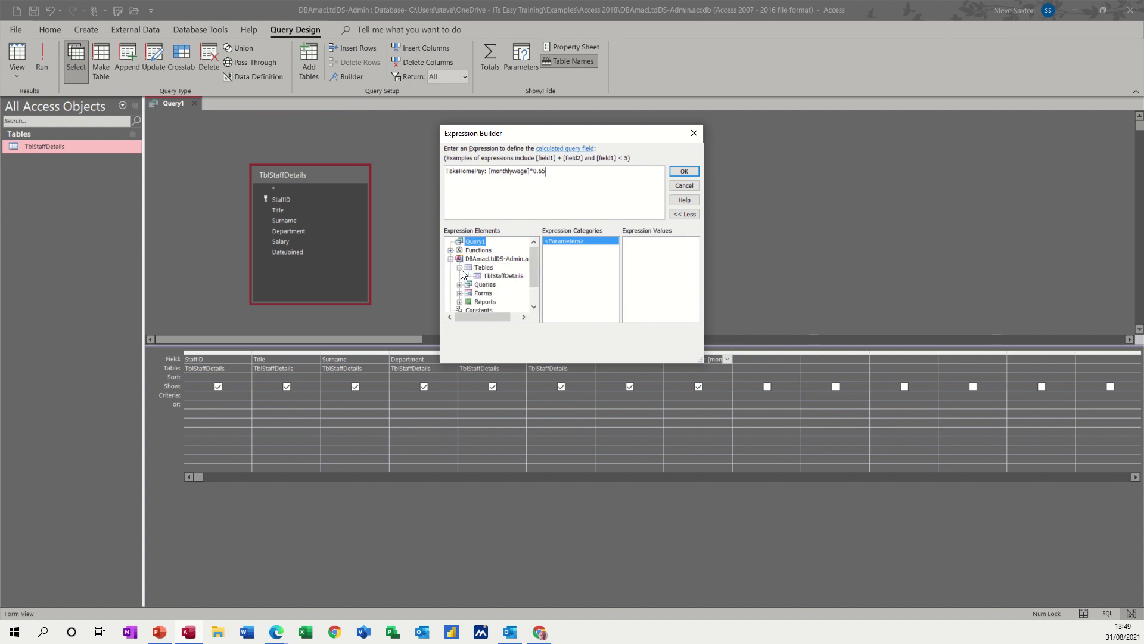
pyautogui.click(503, 276)
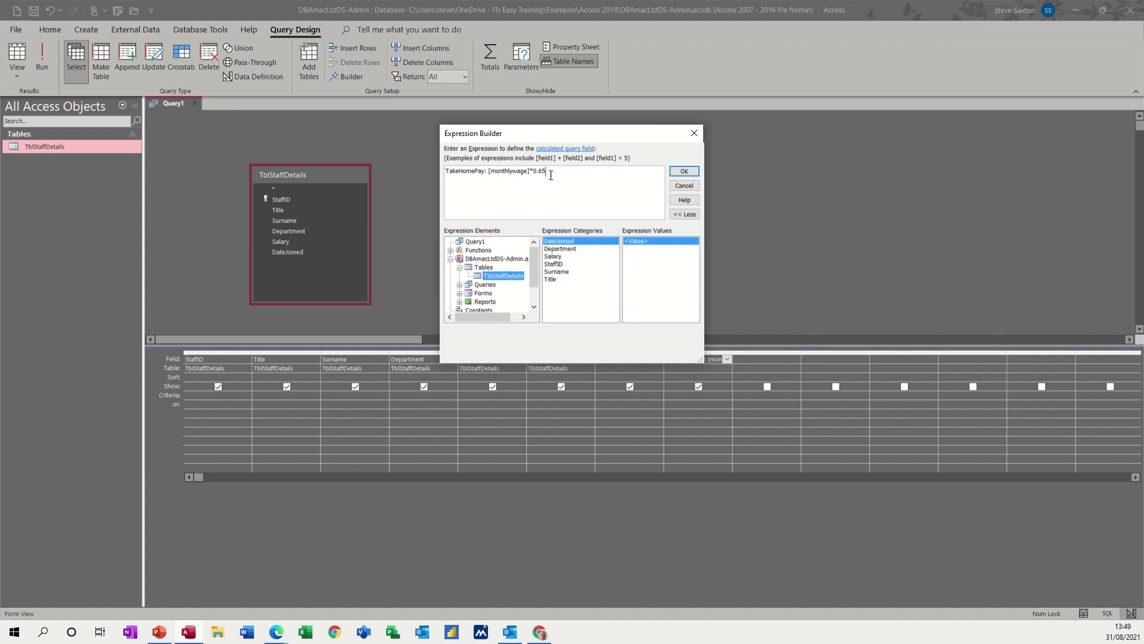
pyautogui.moveTo(562, 172); pyautogui.dragTo(484, 173)
pyautogui.press('Delete')
pyautogui.doubleClick(555, 256)
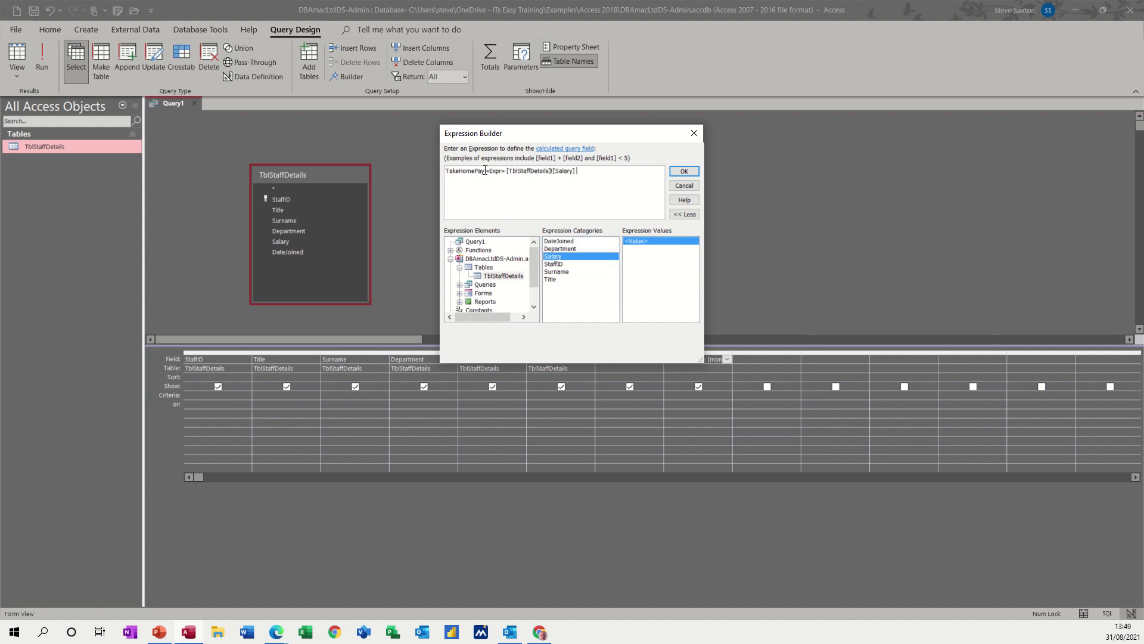
pyautogui.moveTo(485, 171); pyautogui.dragTo(446, 172)
pyautogui.press('BackSpace')
pyautogui.write('tes:')
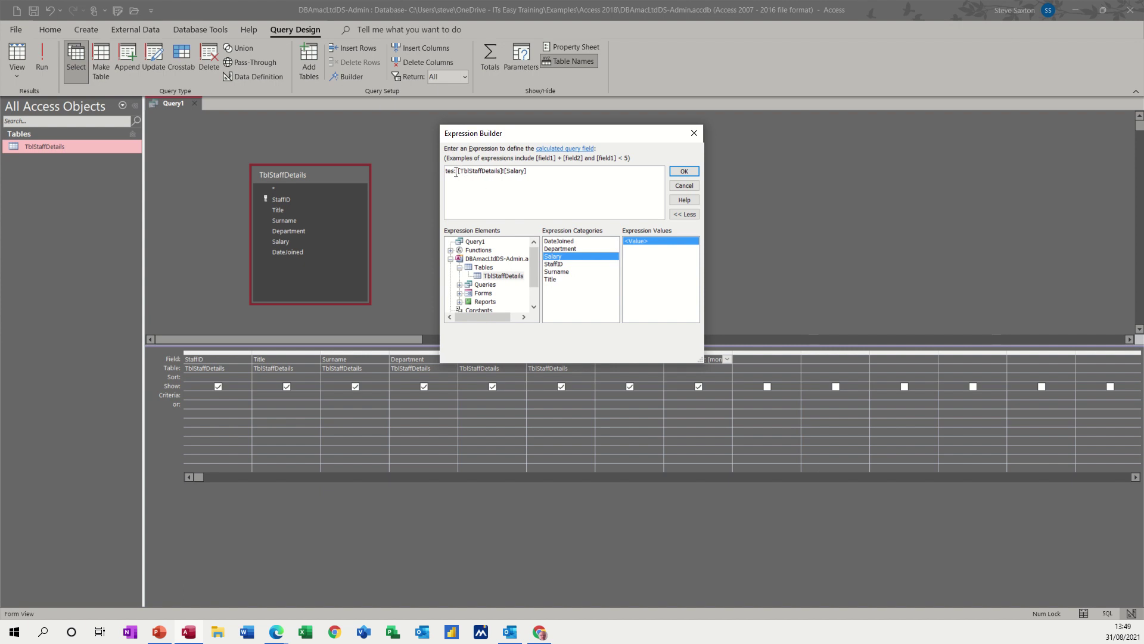
pyautogui.press('Left')
pyautogui.press('Left')
pyautogui.write('t')
pyautogui.click(684, 186)
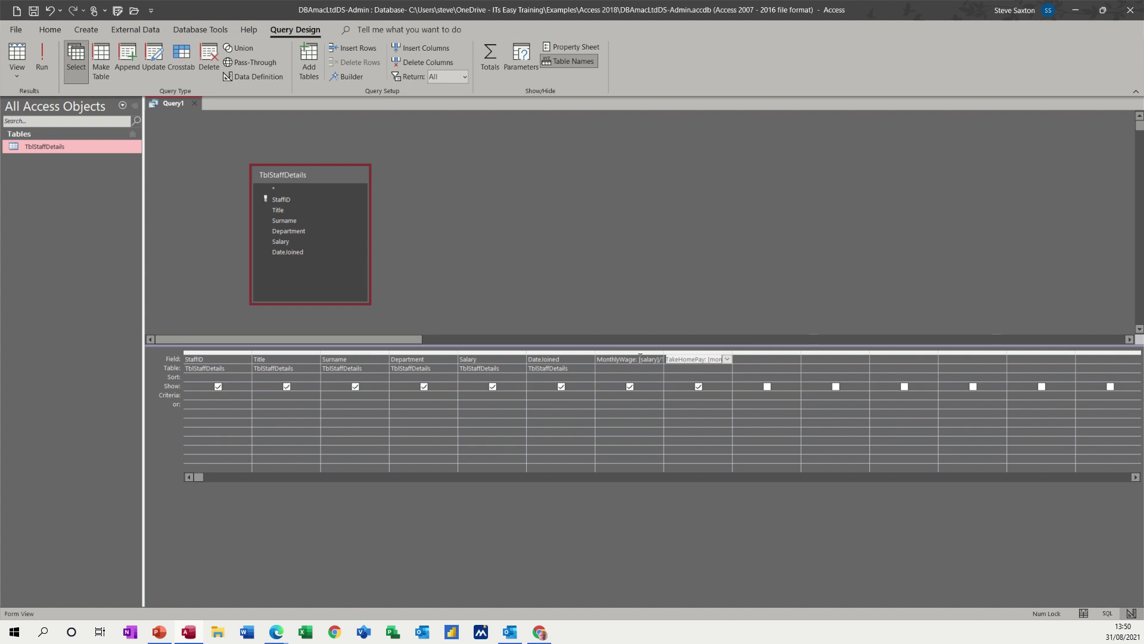
pyautogui.click(607, 370)
pyautogui.click(694, 360)
pyautogui.hotkey('shift', 'F2')
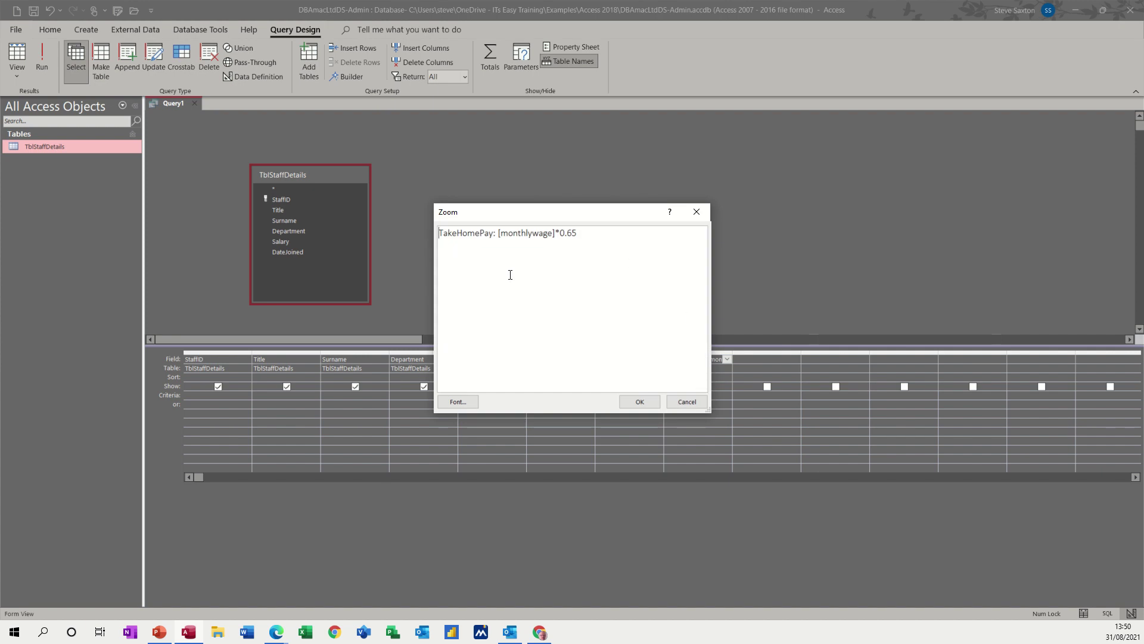
pyautogui.click(685, 402)
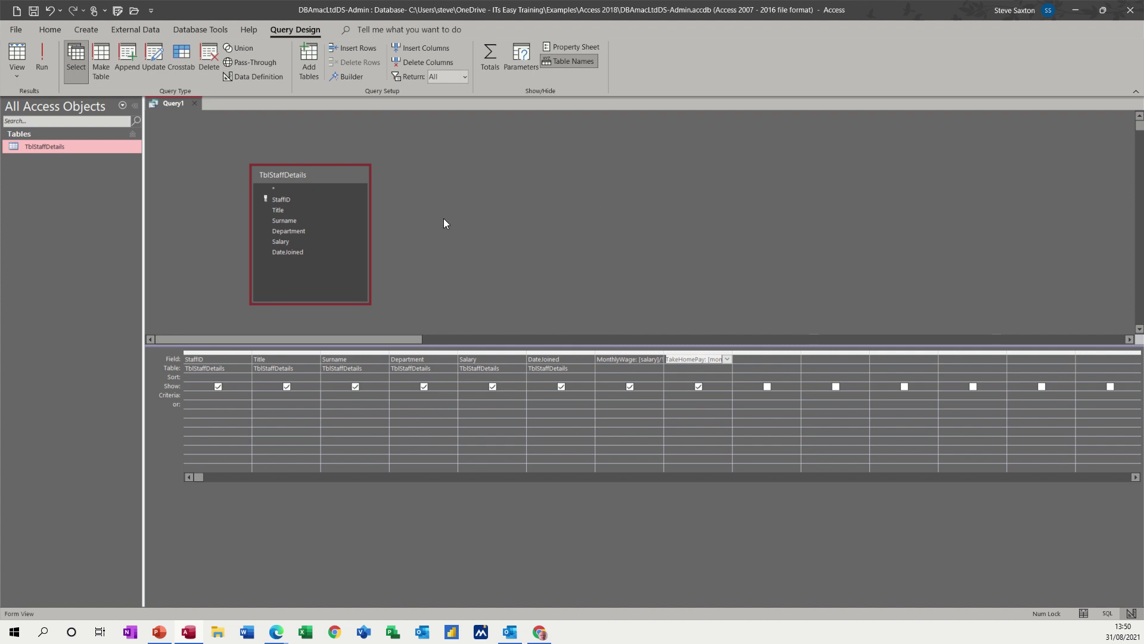
# Step: Open TblStaffDetails in design view
pyautogui.click(695, 368)
pyautogui.click(41, 147)
pyautogui.doubleClick(42, 147)
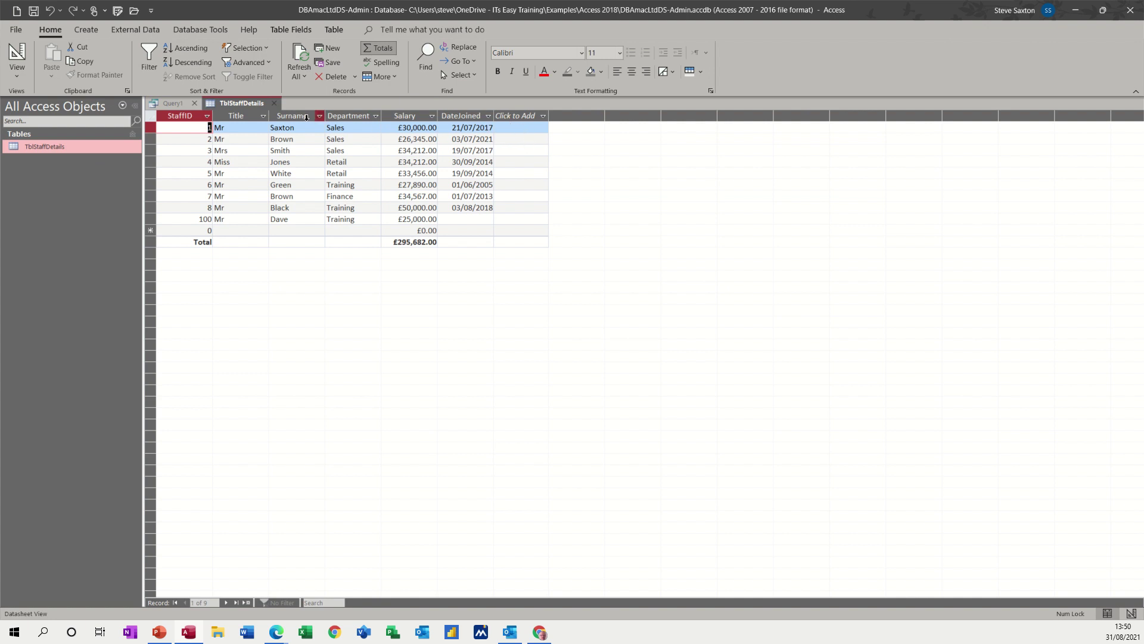
pyautogui.click(17, 57)
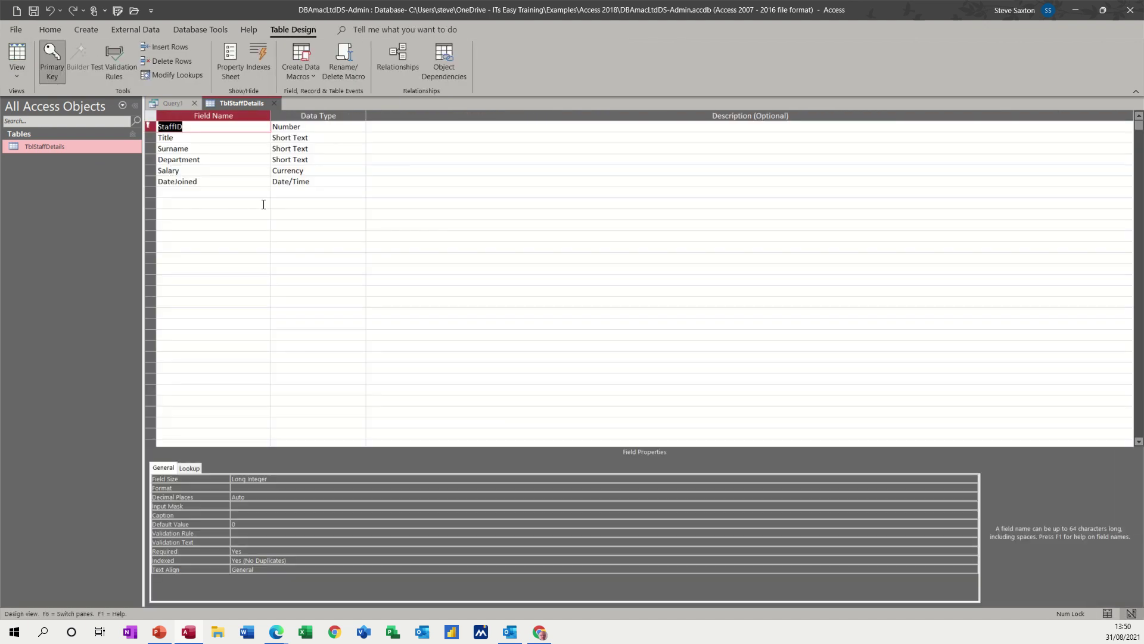
# Step: Add a new field named f with the Calculated data type
pyautogui.click(198, 189)
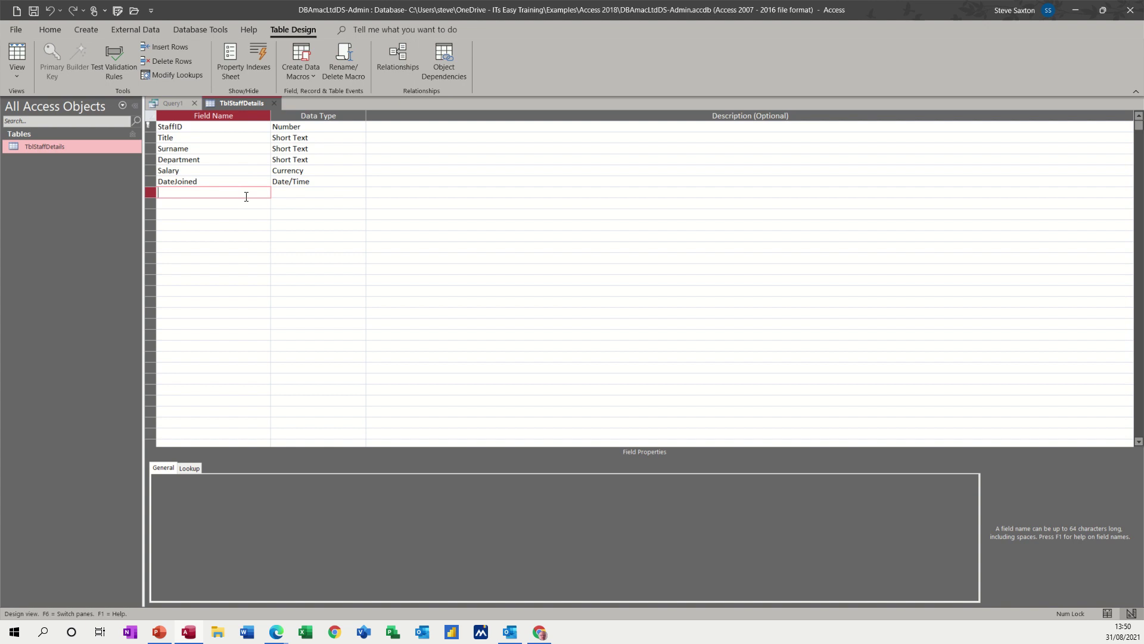
pyautogui.write('f')
pyautogui.click(277, 193)
pyautogui.click(361, 193)
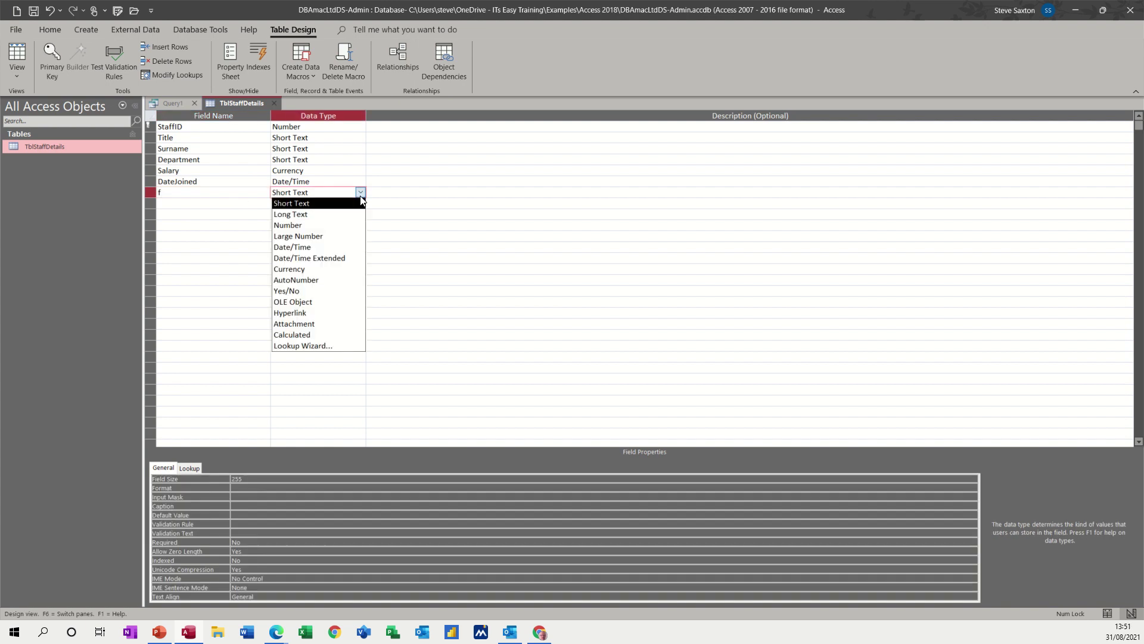
pyautogui.click(316, 335)
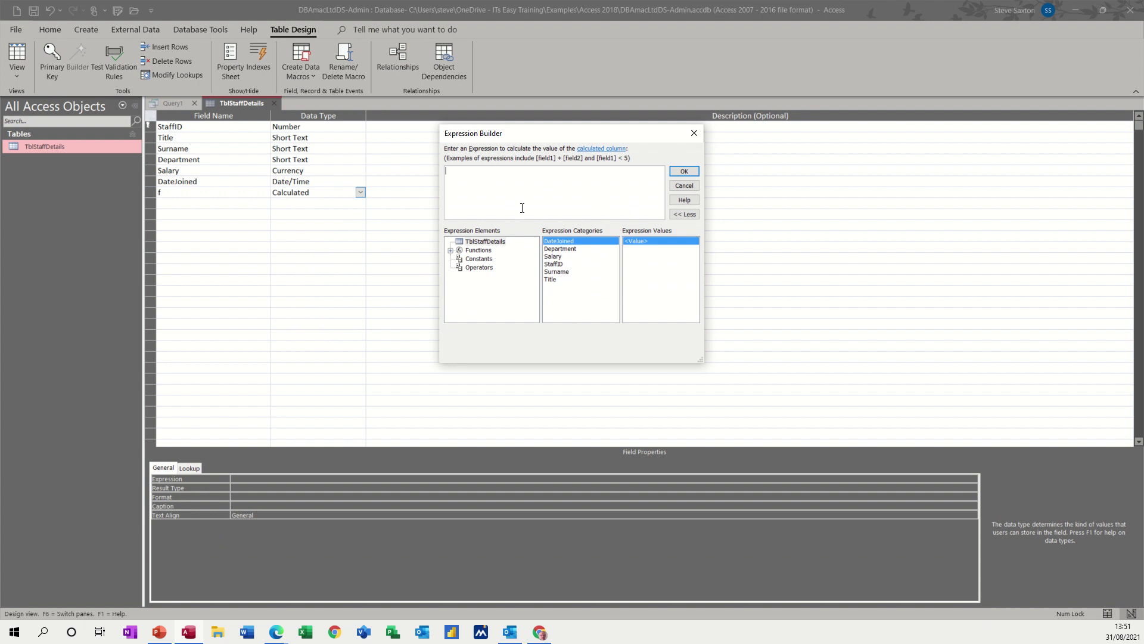
# Step: Cancel the Expression Builder and delete the f field row
pyautogui.click(675, 188)
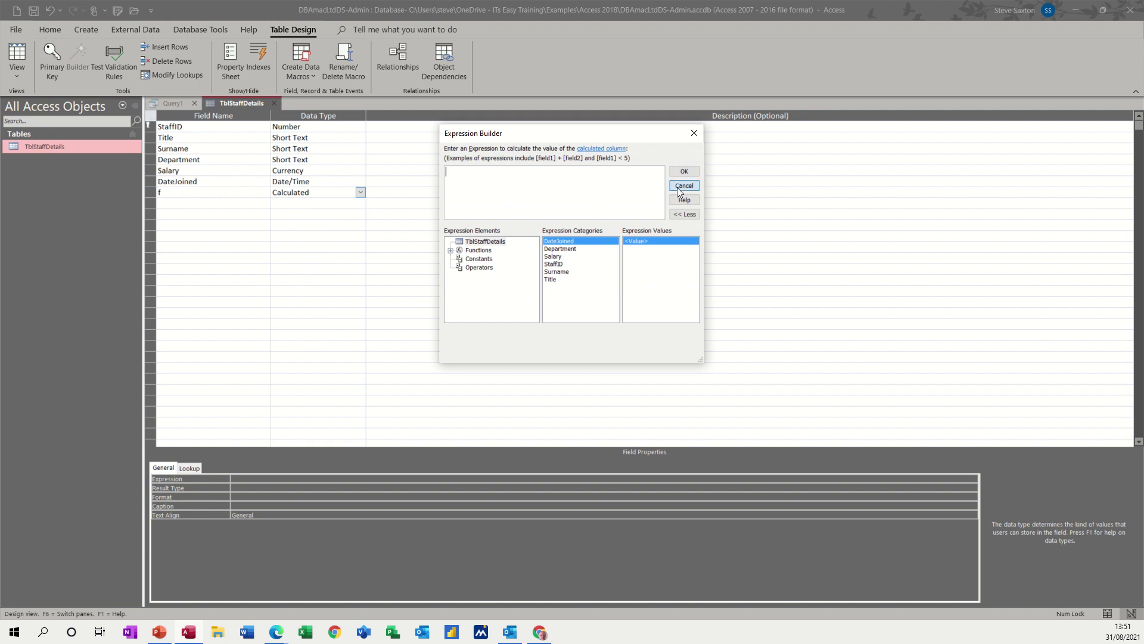
pyautogui.click(151, 193)
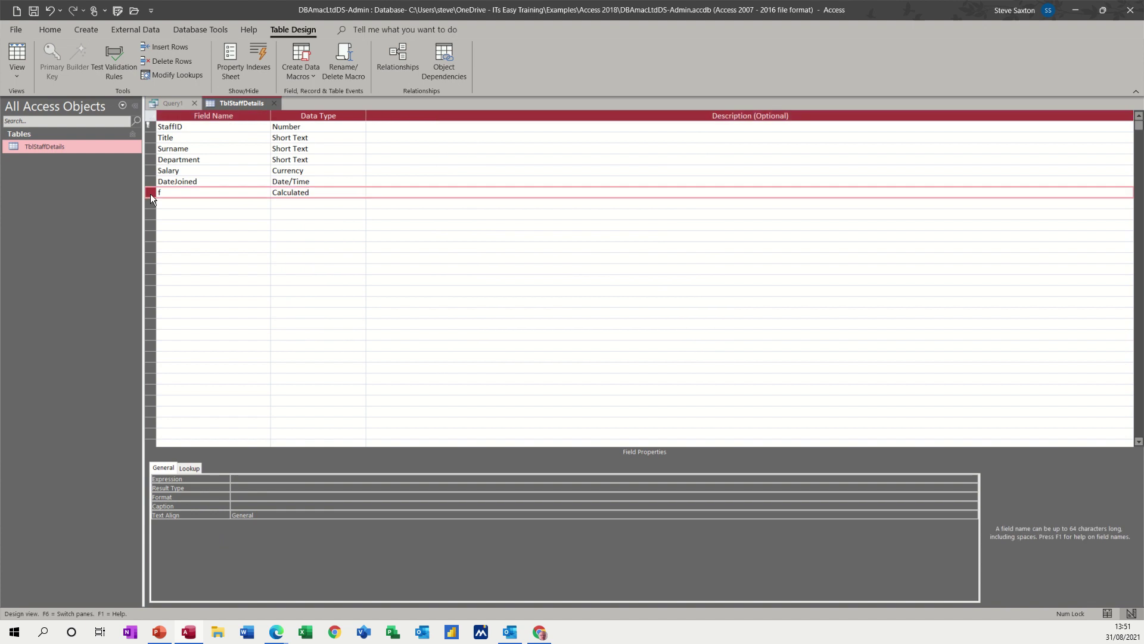
pyautogui.press('Delete')
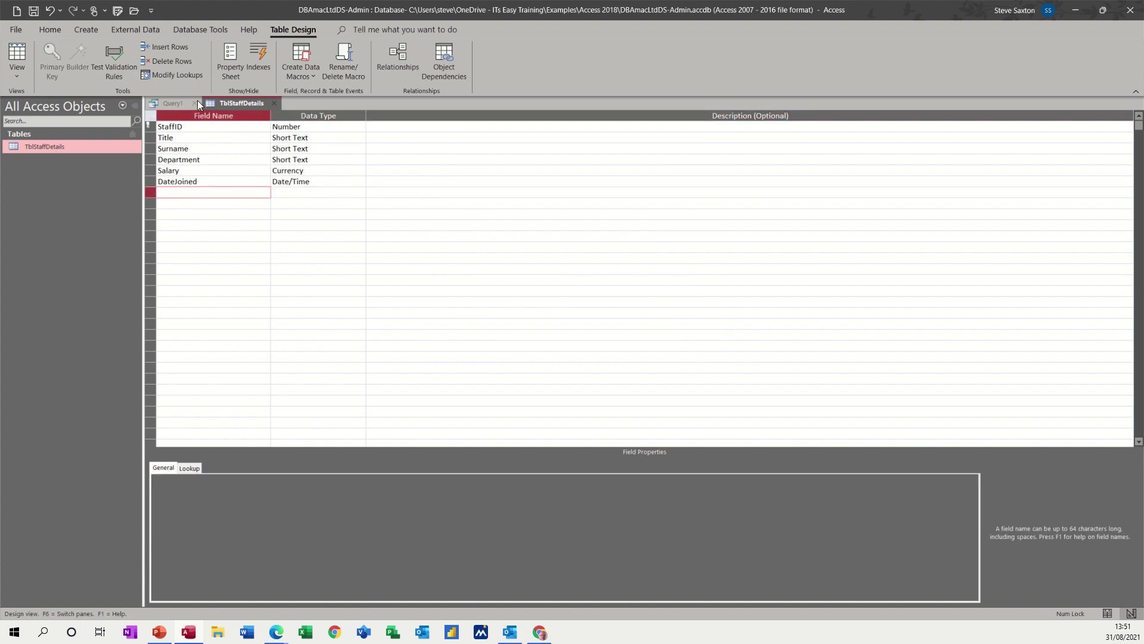
# Step: Close TblStaffDetails and Query1 without saving changes
pyautogui.click(273, 103)
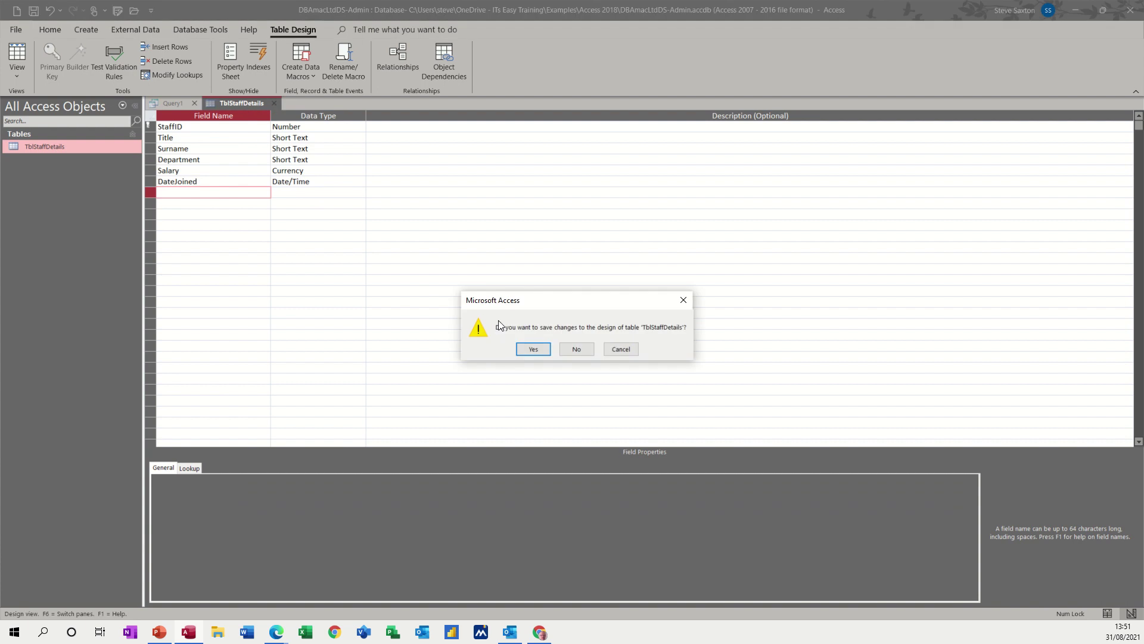
pyautogui.click(574, 349)
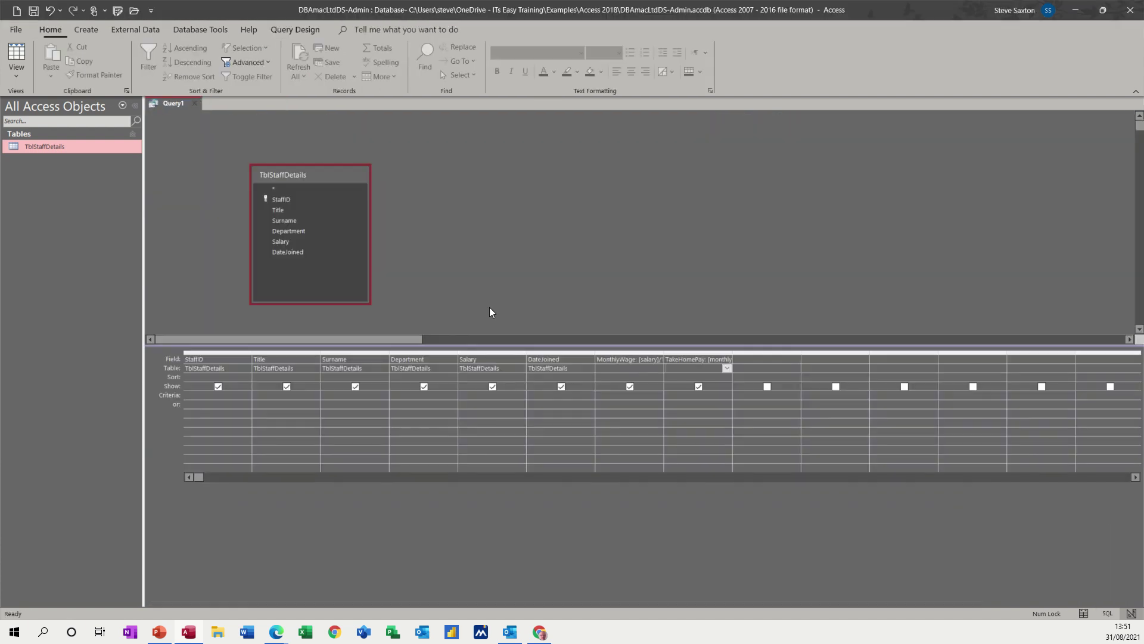
pyautogui.click(195, 104)
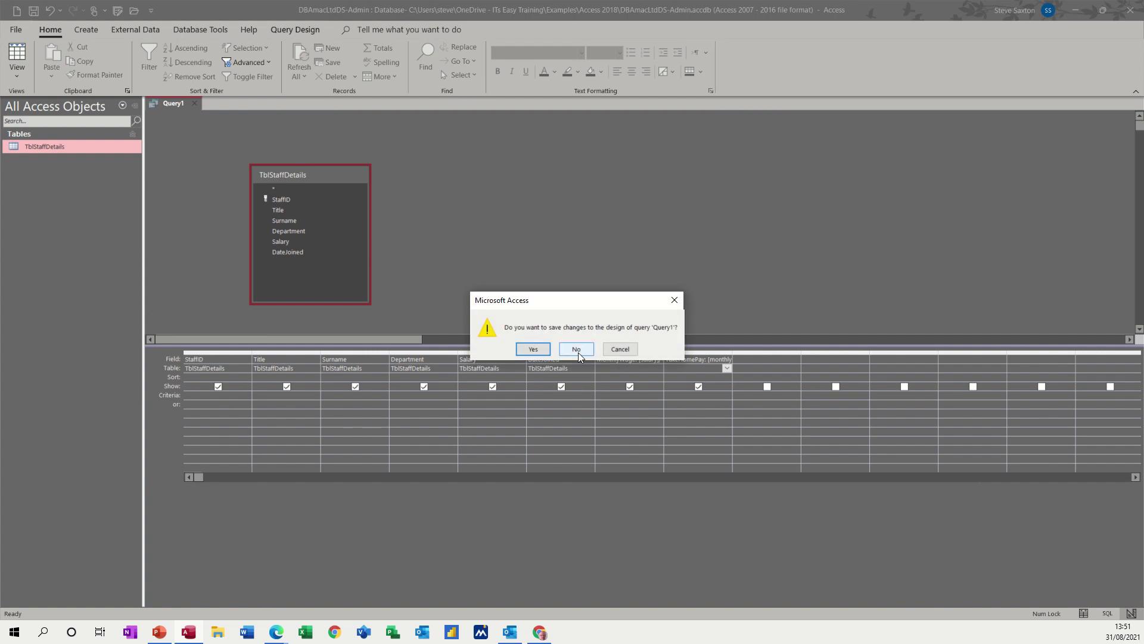
pyautogui.click(577, 356)
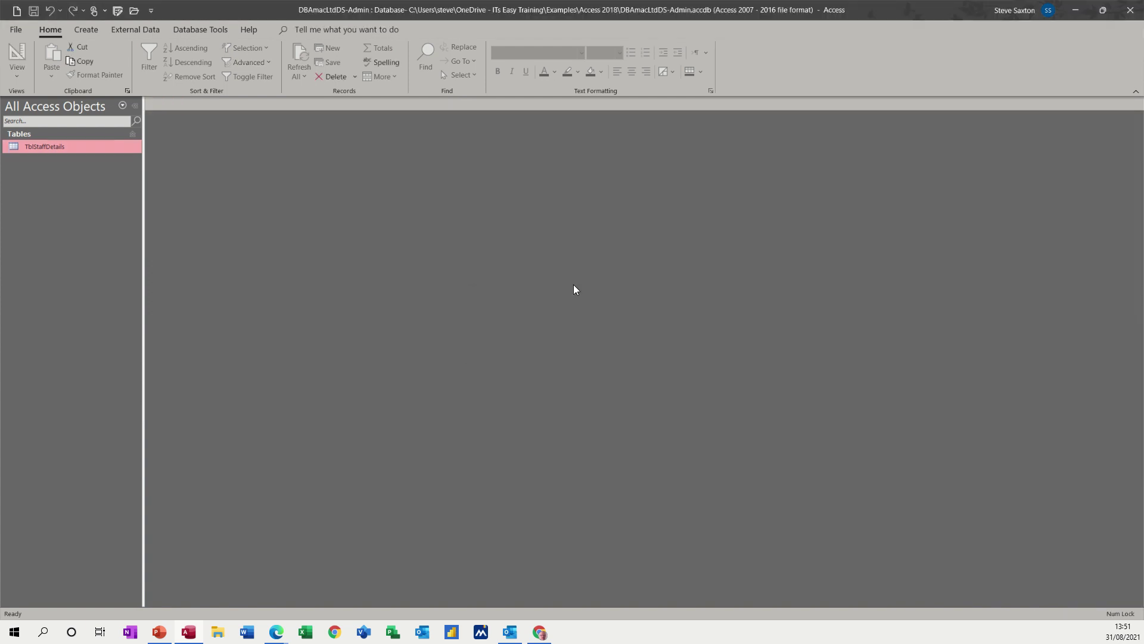